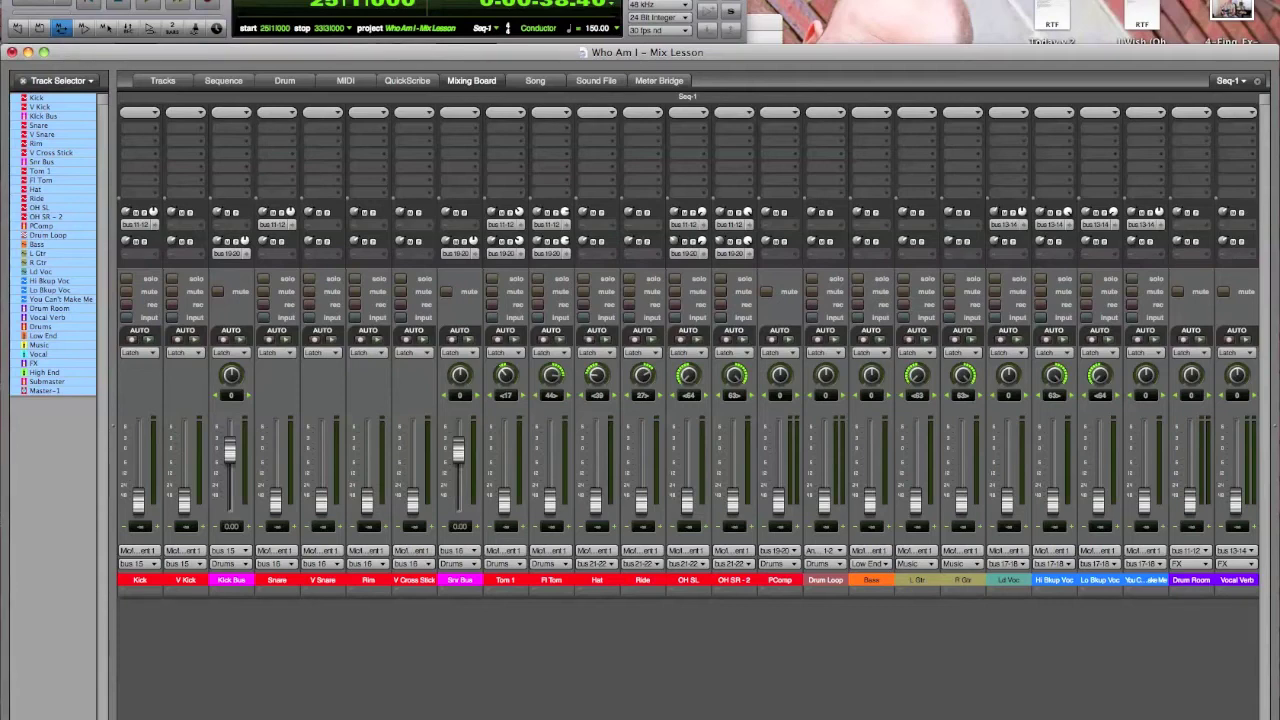
# Raise the Ld Voc track's fader to about -1.60 dB.
pyautogui.hscroll(6, 688, 350)
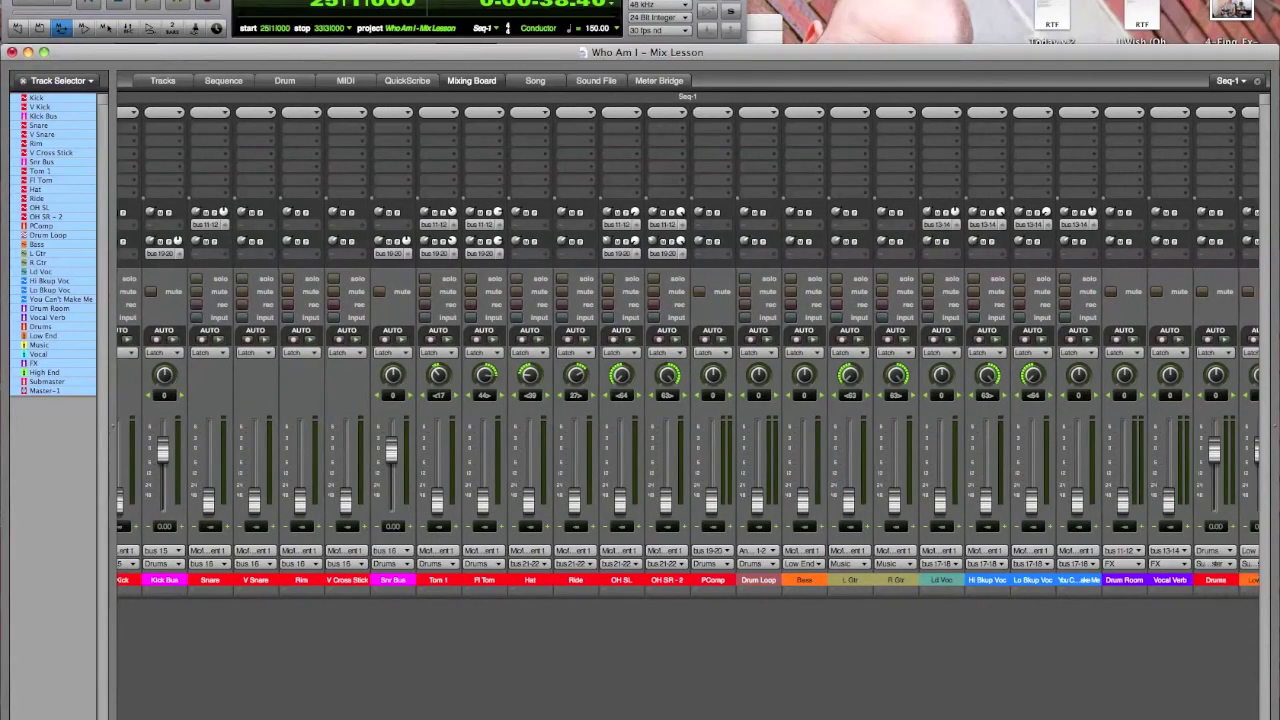
pyautogui.hscroll(2, 688, 350)
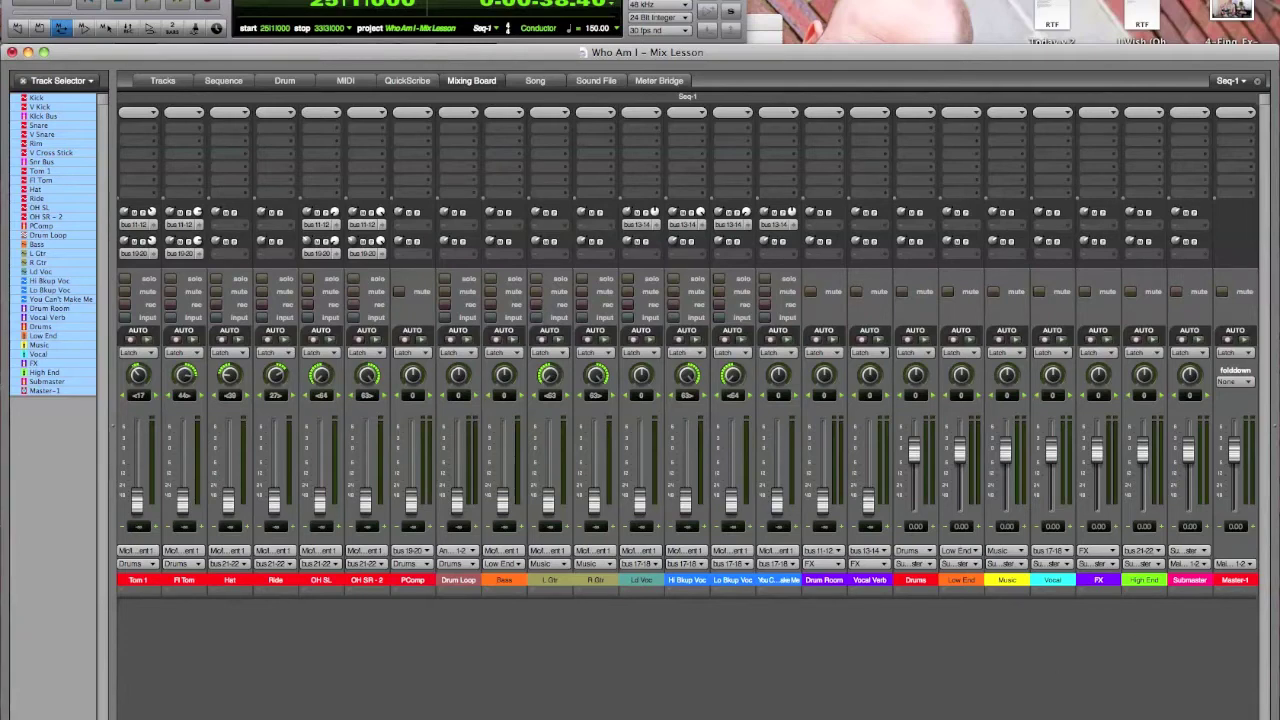
pyautogui.hscroll(-8, 688, 350)
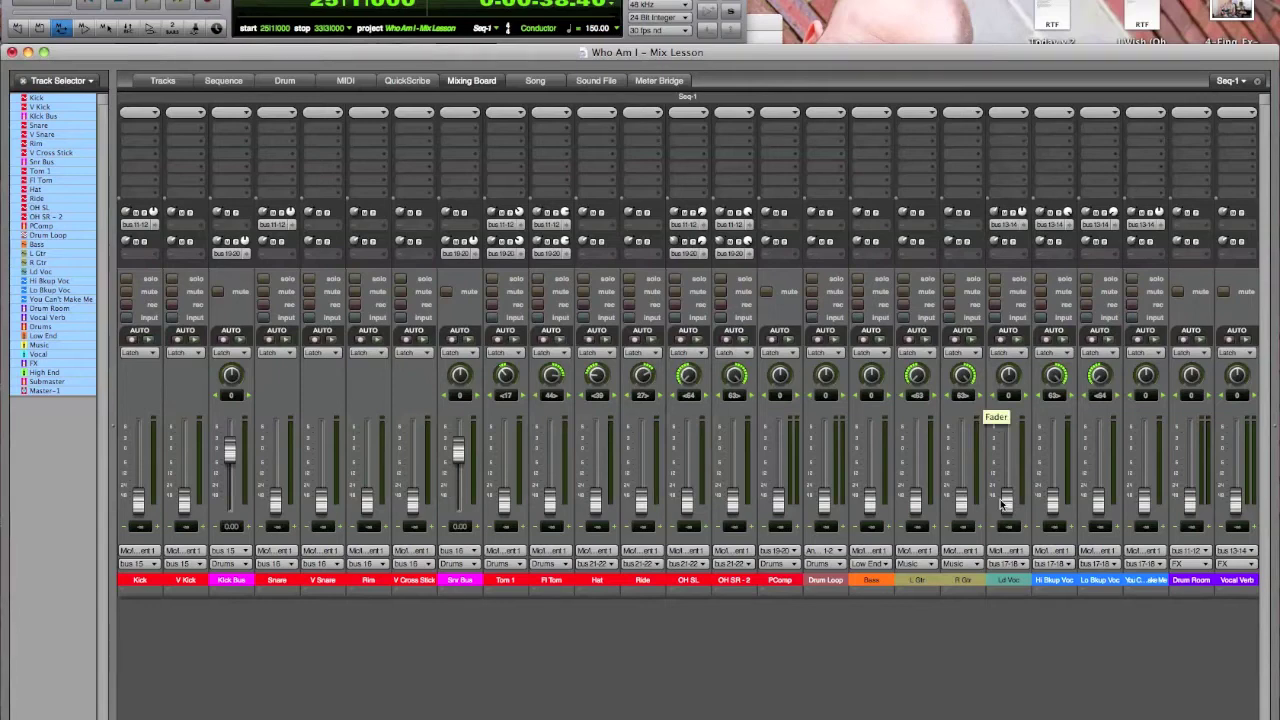
pyautogui.moveTo(1003, 503); pyautogui.dragTo(1010, 456)
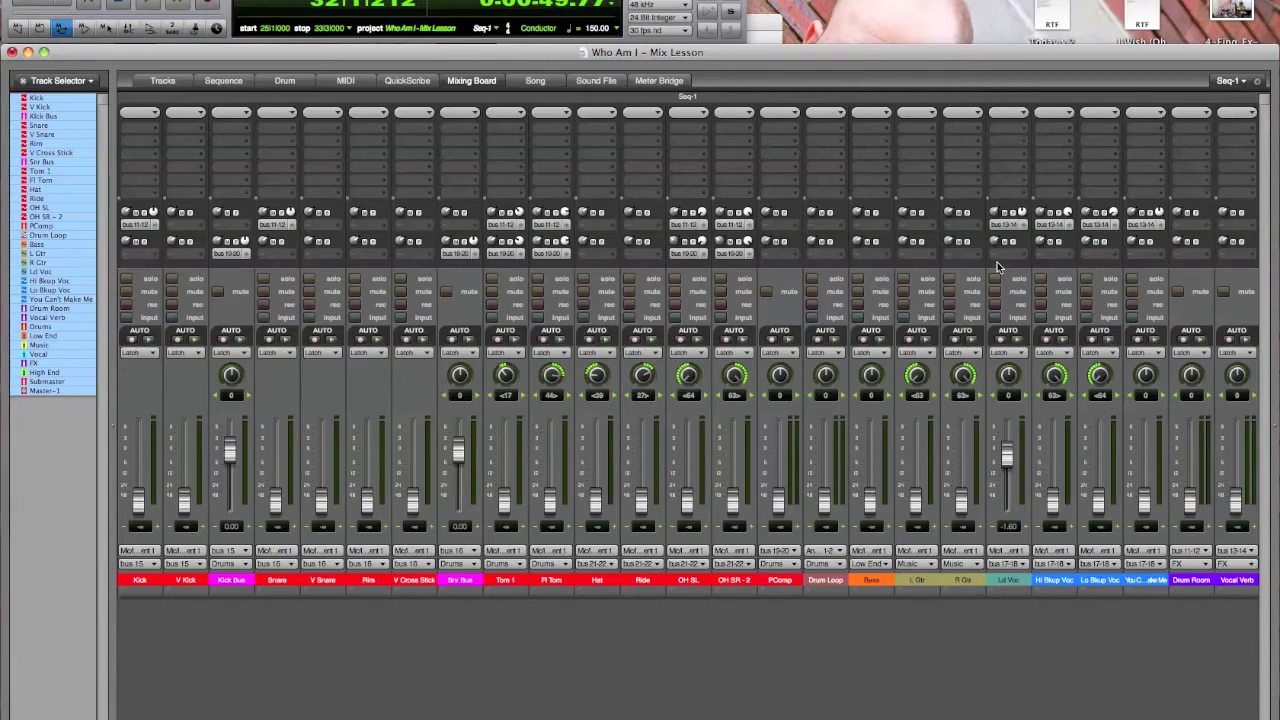
# Insert the MW Equalizer on Ld Voc and enable its low-cut filter with a slope of 36 at about 115 Hz.
pyautogui.click(1018, 130)
pyautogui.click(1068, 680)
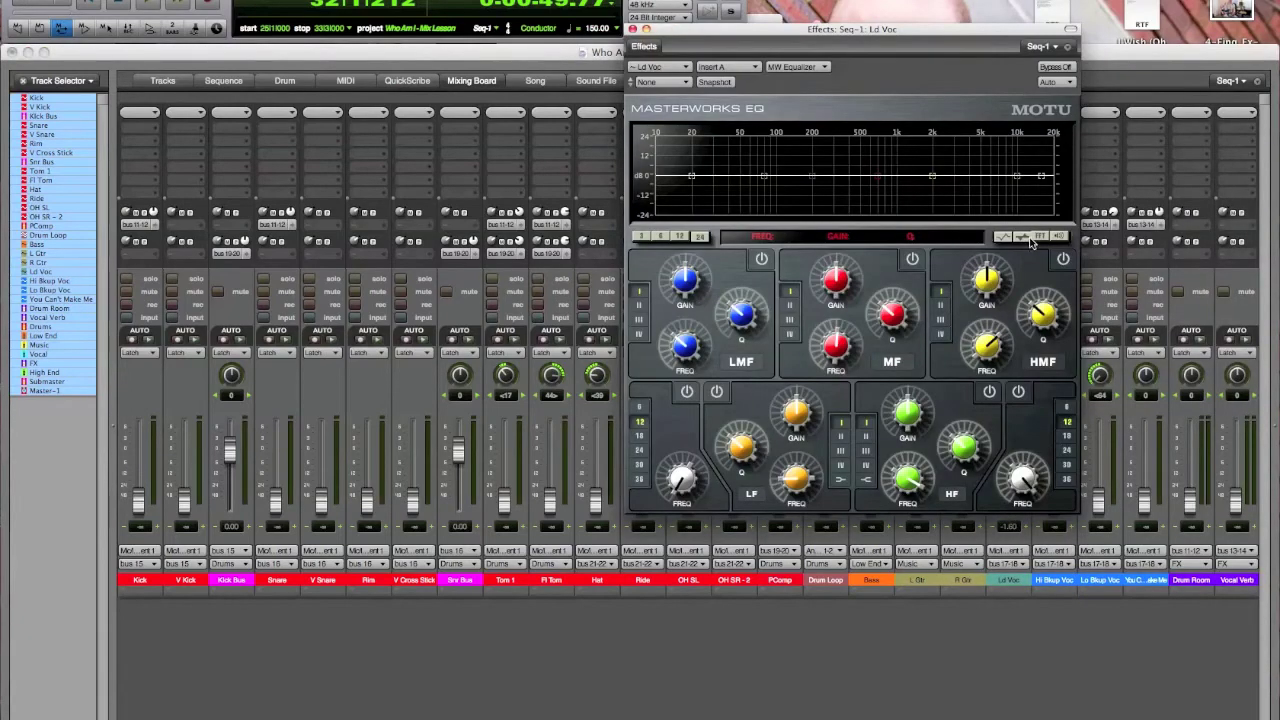
pyautogui.click(687, 392)
pyautogui.click(639, 480)
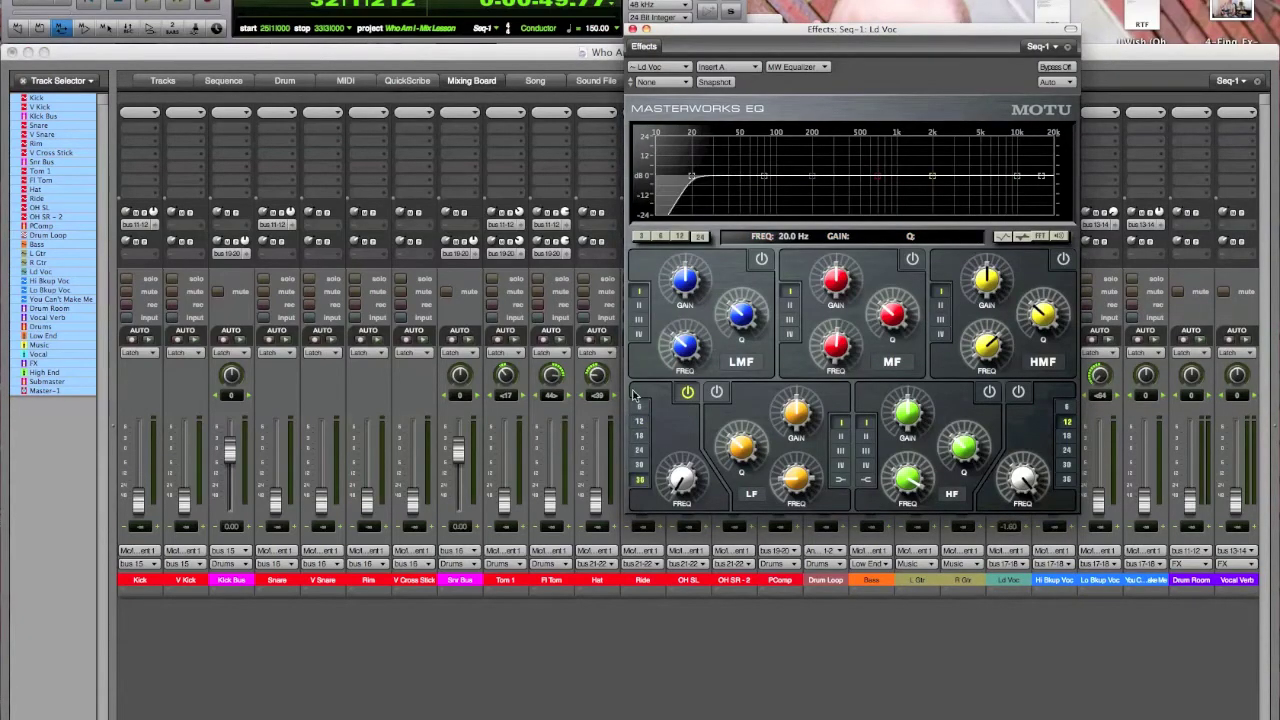
pyautogui.moveTo(691, 177); pyautogui.dragTo(782, 184)
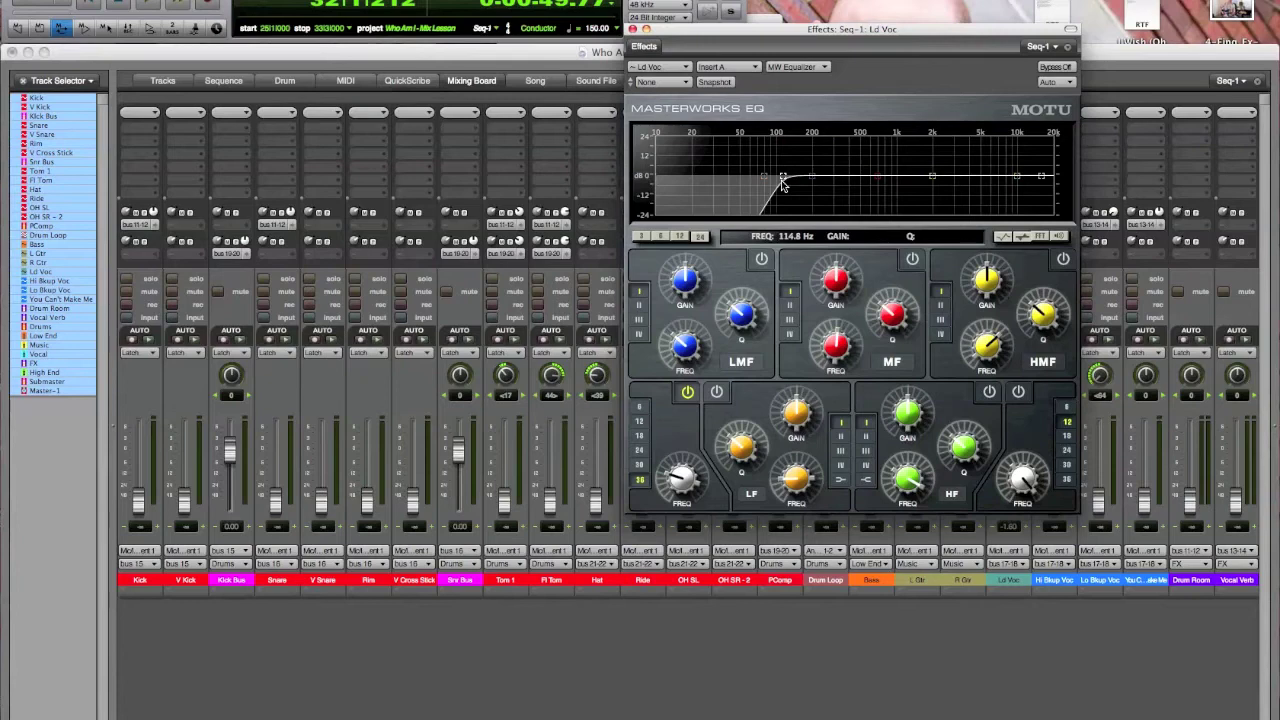
pyautogui.press('space')
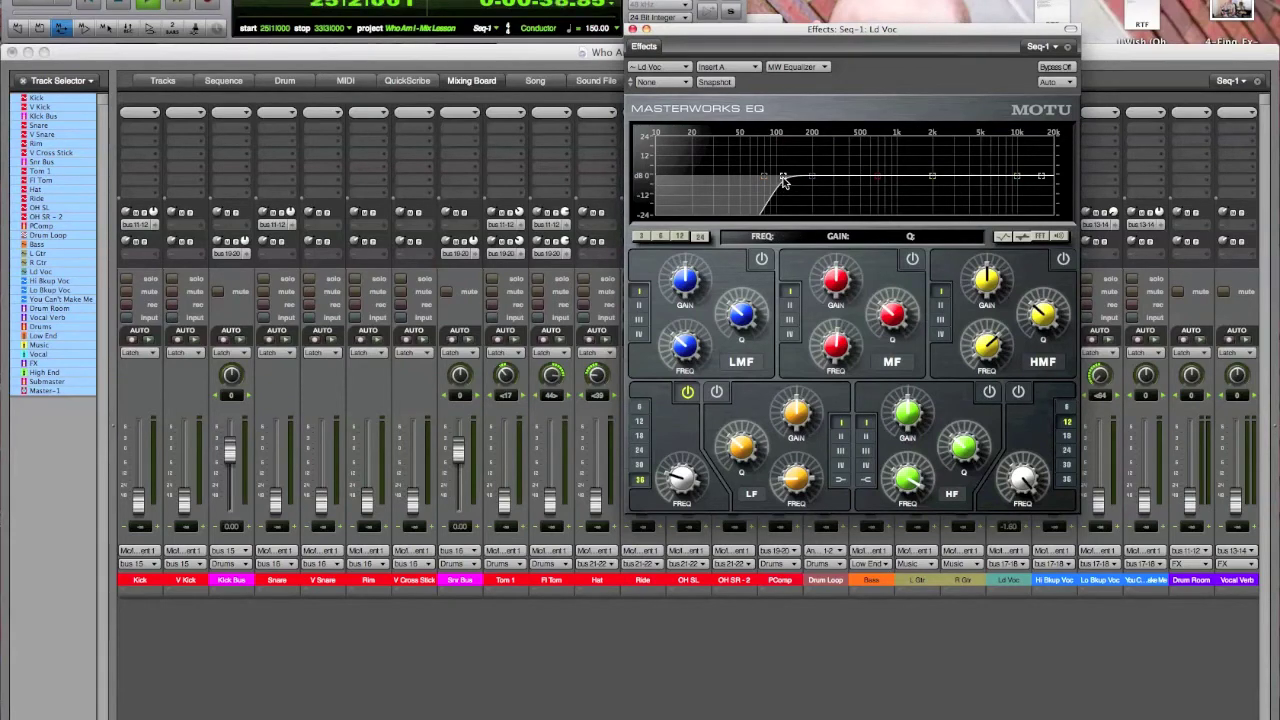
pyautogui.moveTo(783, 178)
pyautogui.mouseDown()
pyautogui.moveTo(716, 185)
pyautogui.moveTo(782, 187)
pyautogui.mouseUp()
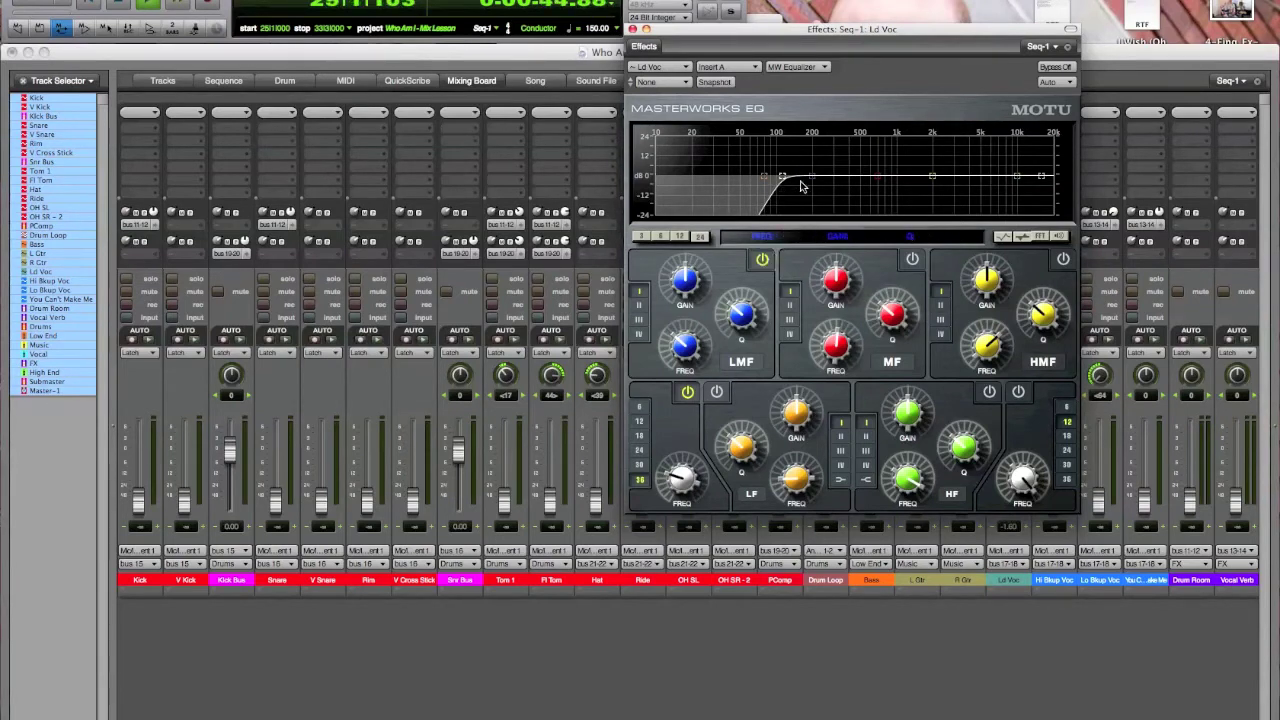
# Shape the lead vocal EQ with an LMF cut of about 4.7 dB near 242 Hz and slight MF and HMF boosts near 2 and 5 kHz.
pyautogui.moveTo(813, 177)
pyautogui.mouseDown()
pyautogui.moveTo(820, 160)
pyautogui.moveTo(822, 181)
pyautogui.moveTo(803, 168)
pyautogui.moveTo(822, 184)
pyautogui.mouseUp()
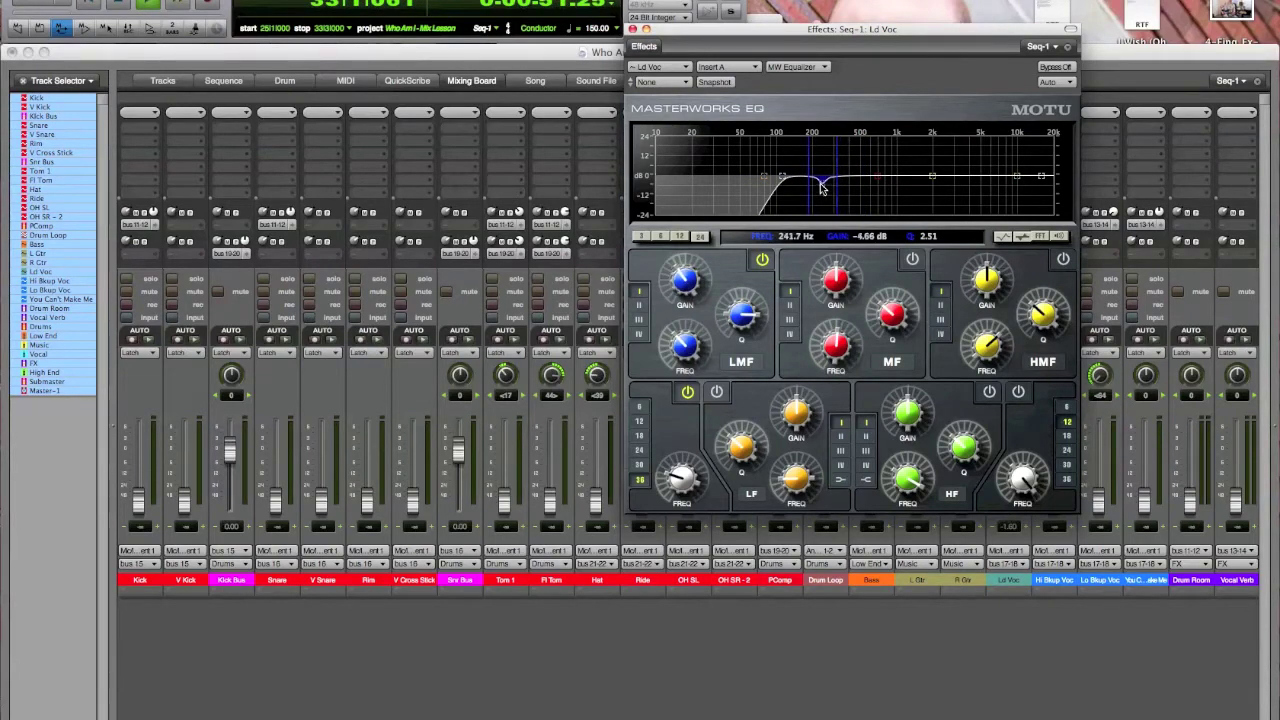
pyautogui.click(1063, 259)
pyautogui.moveTo(932, 176); pyautogui.dragTo(983, 174)
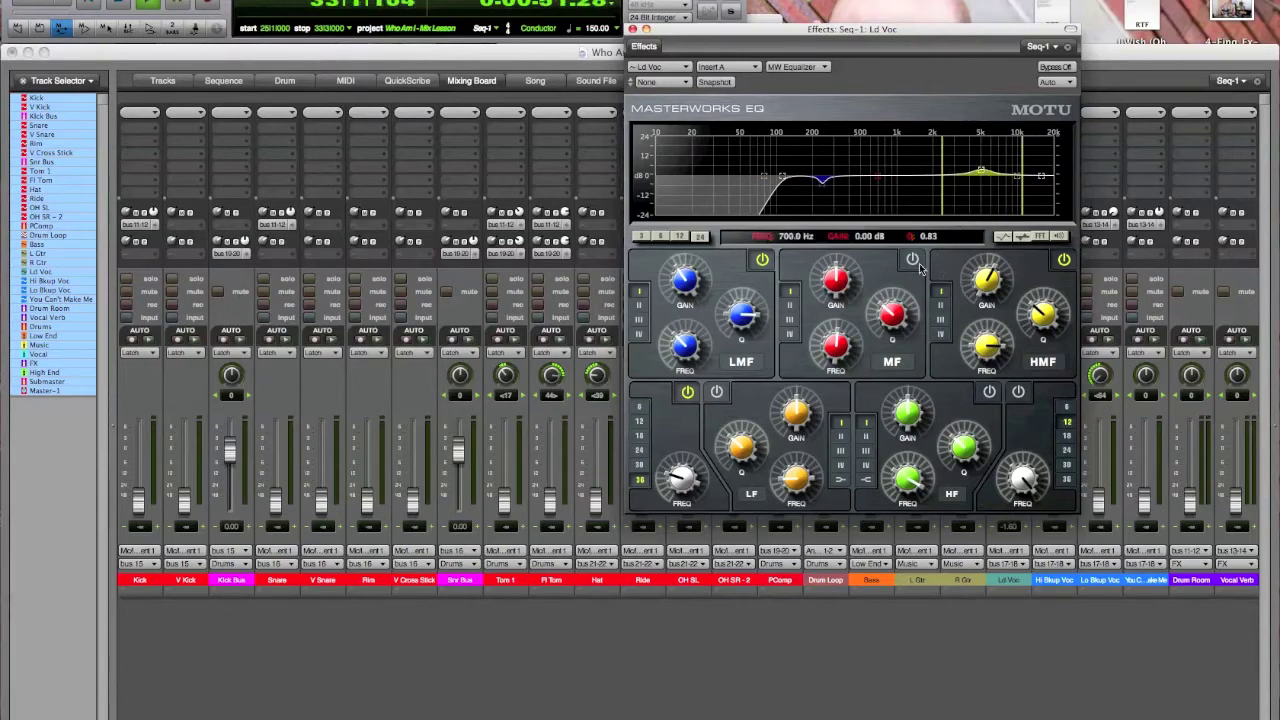
pyautogui.moveTo(881, 180); pyautogui.dragTo(930, 176)
# Compare the lead vocal with its equalizer bypassed and active, and close the effect window.
pyautogui.click(1056, 67)
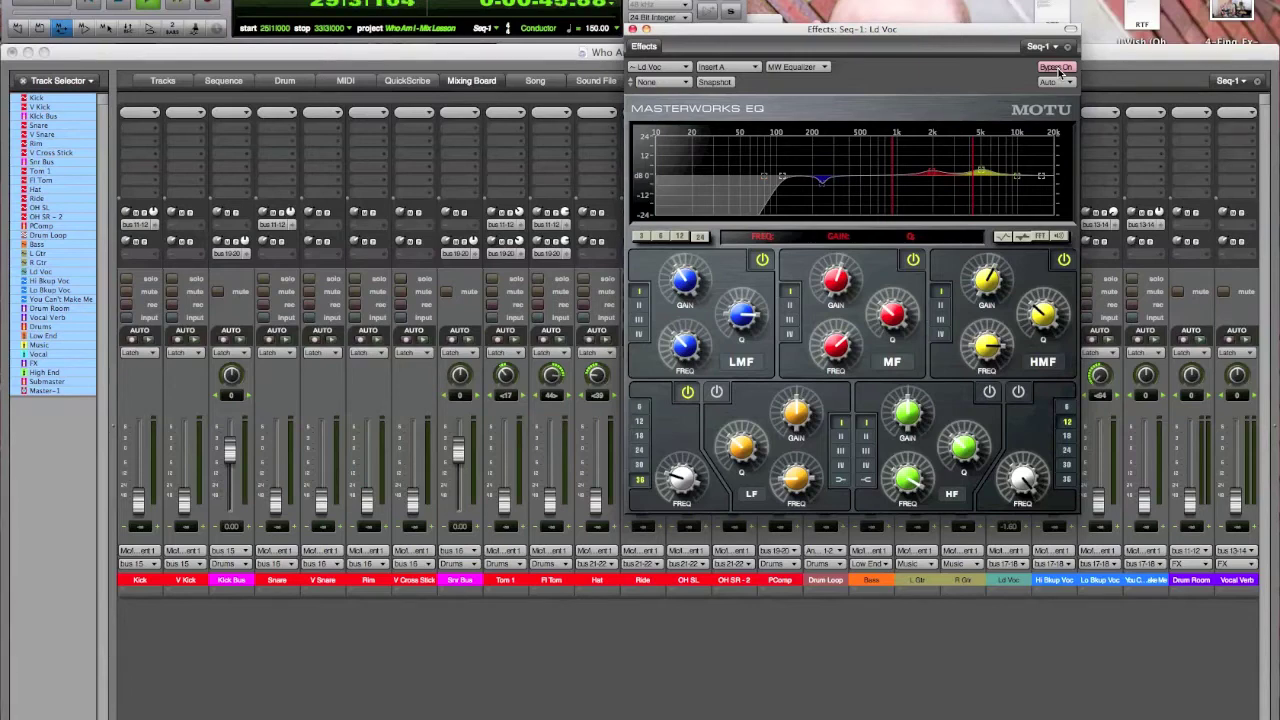
pyautogui.click(1056, 67)
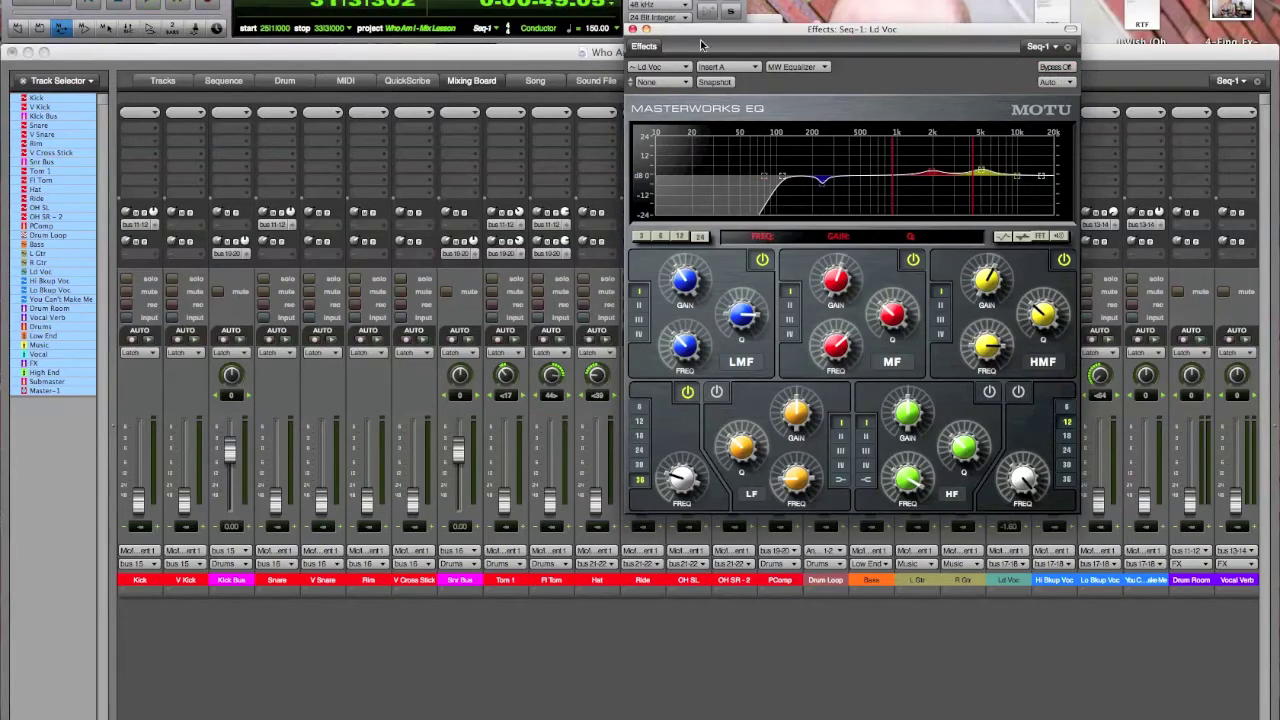
pyautogui.click(633, 33)
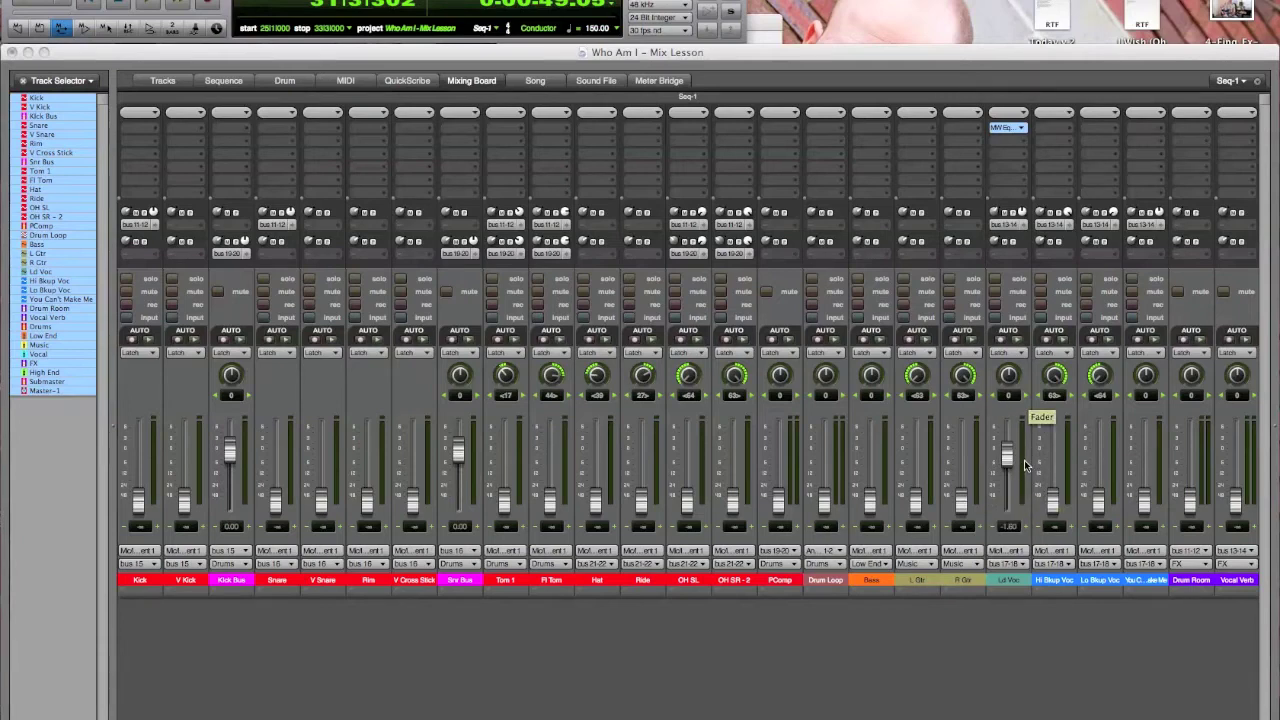
# Play the song and balance the Bass track against the lead vocal with its fader at -2.20 dB.
pyautogui.click(765, 643)
pyautogui.hscroll(9, 688, 430)
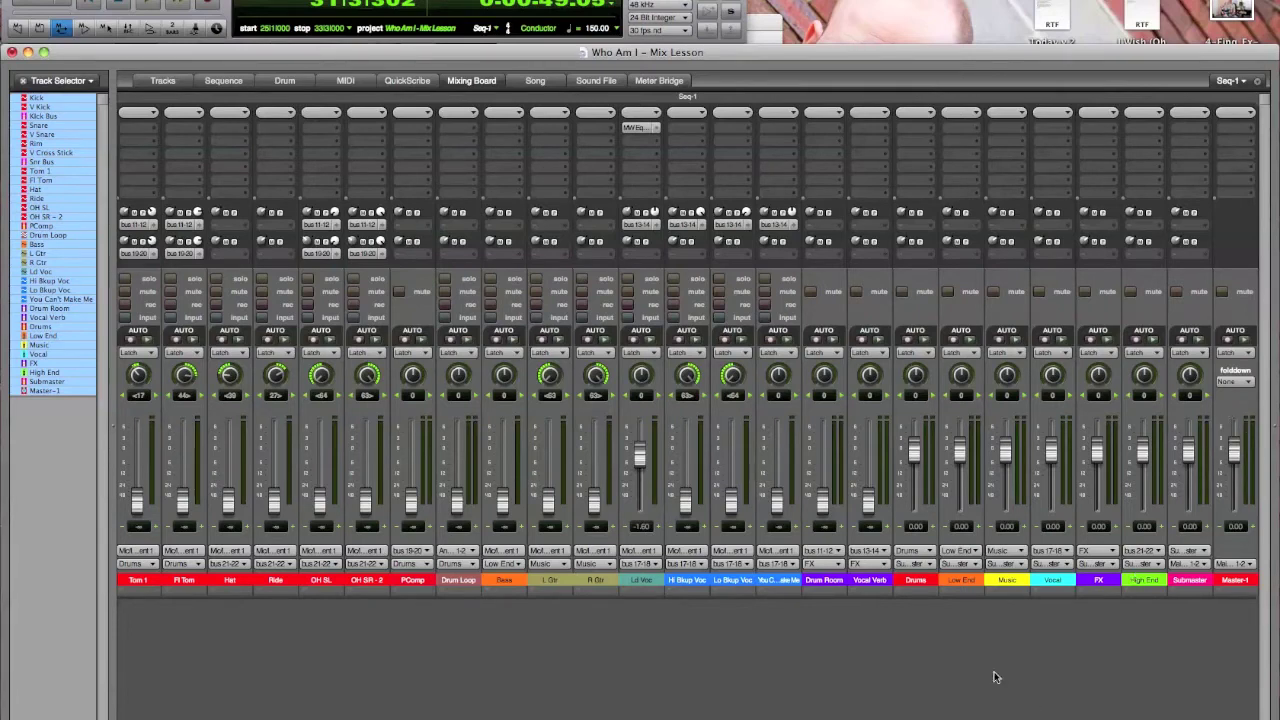
pyautogui.hscroll(-8, 688, 430)
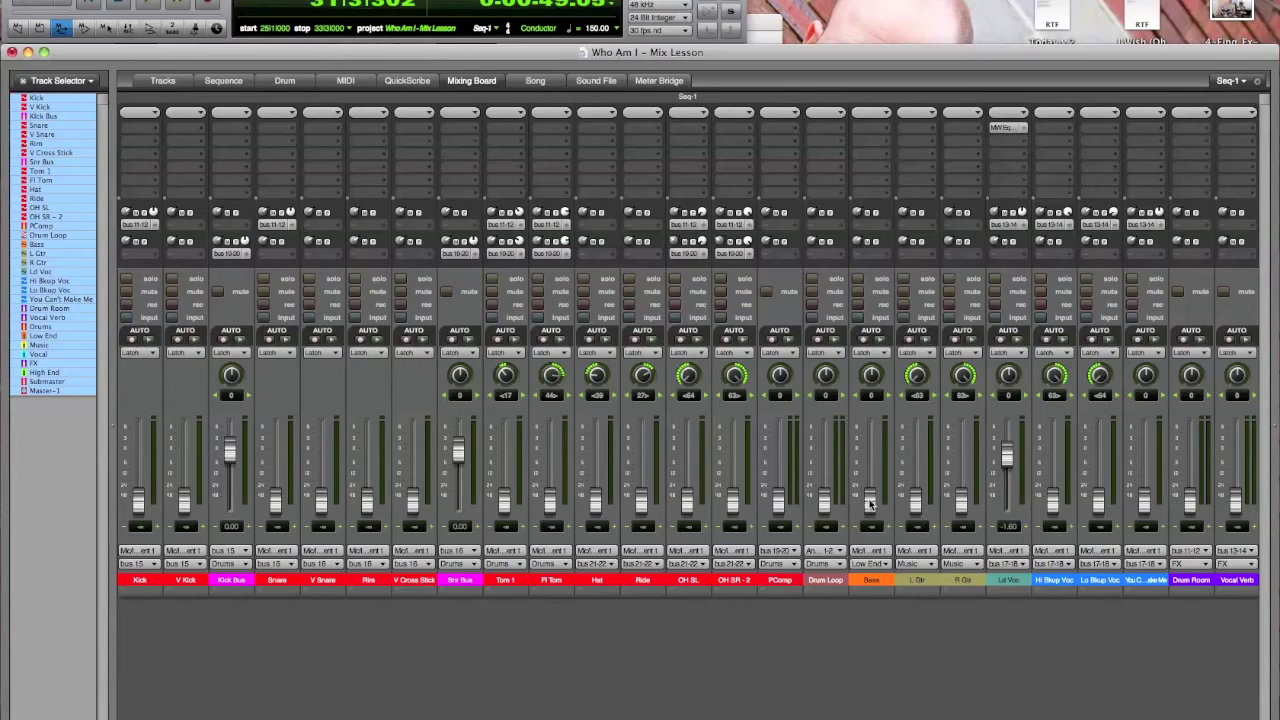
pyautogui.press('space')
pyautogui.moveTo(869, 510); pyautogui.dragTo(869, 456)
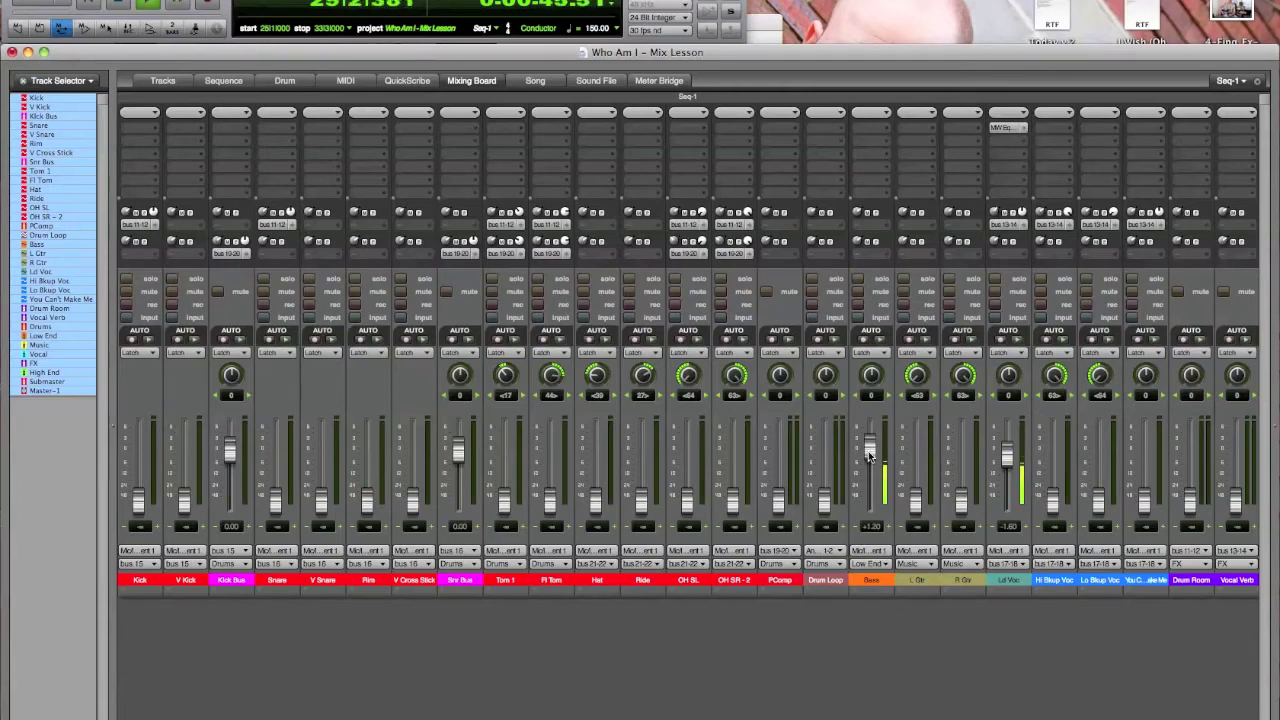
pyautogui.moveTo(869, 456); pyautogui.dragTo(869, 462)
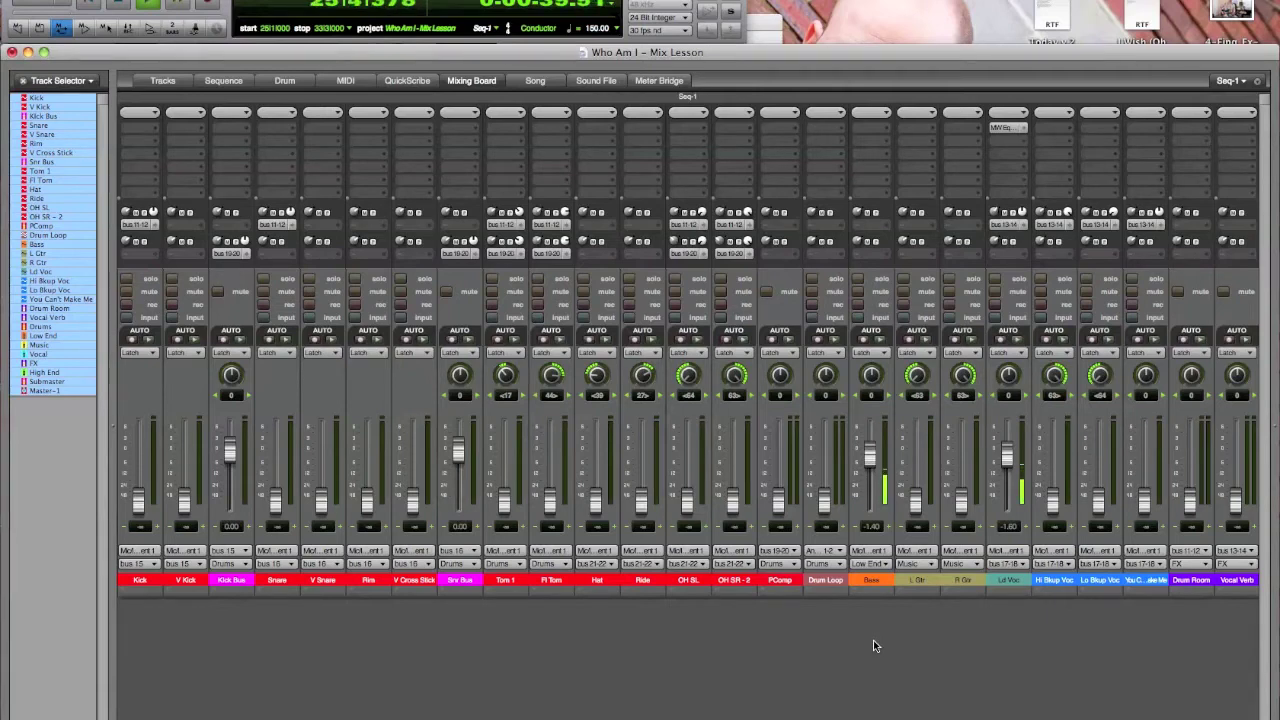
pyautogui.moveTo(869, 456); pyautogui.dragTo(869, 459)
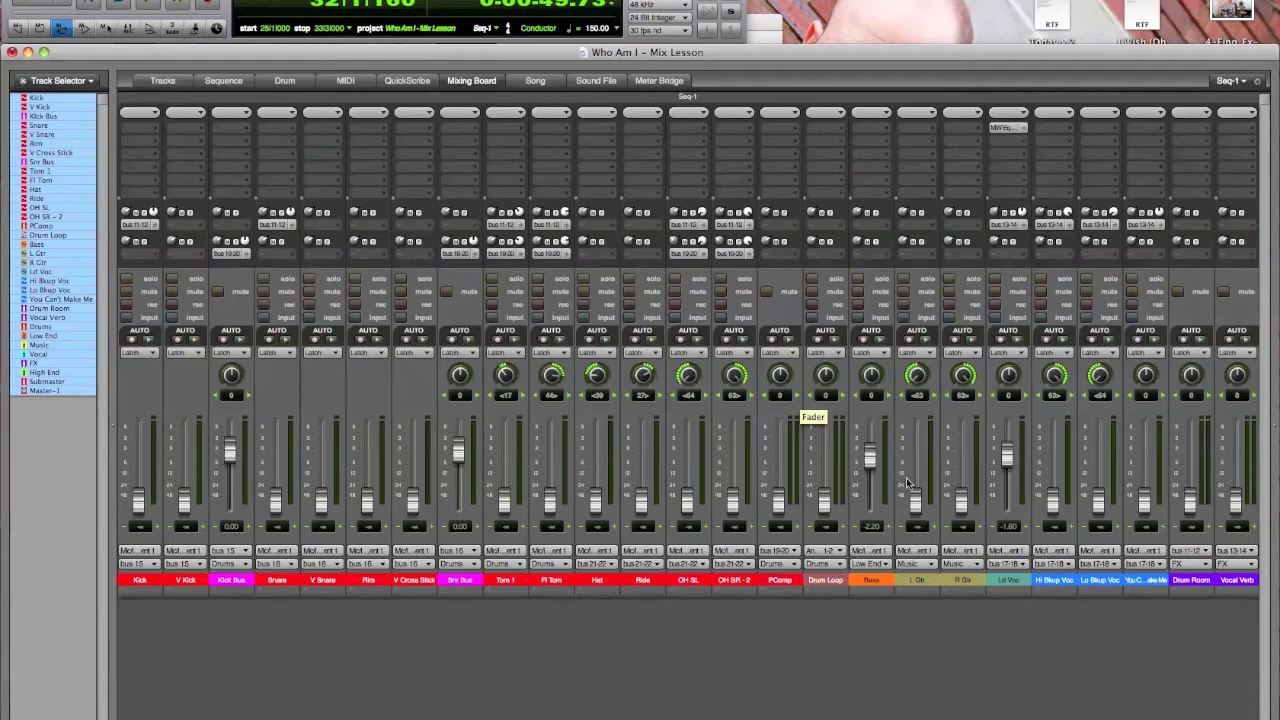
# Insert the MW Equalizer on Bass and enable its low-cut filter with a slope of 36 at about 40 Hz.
pyautogui.click(1004, 129)
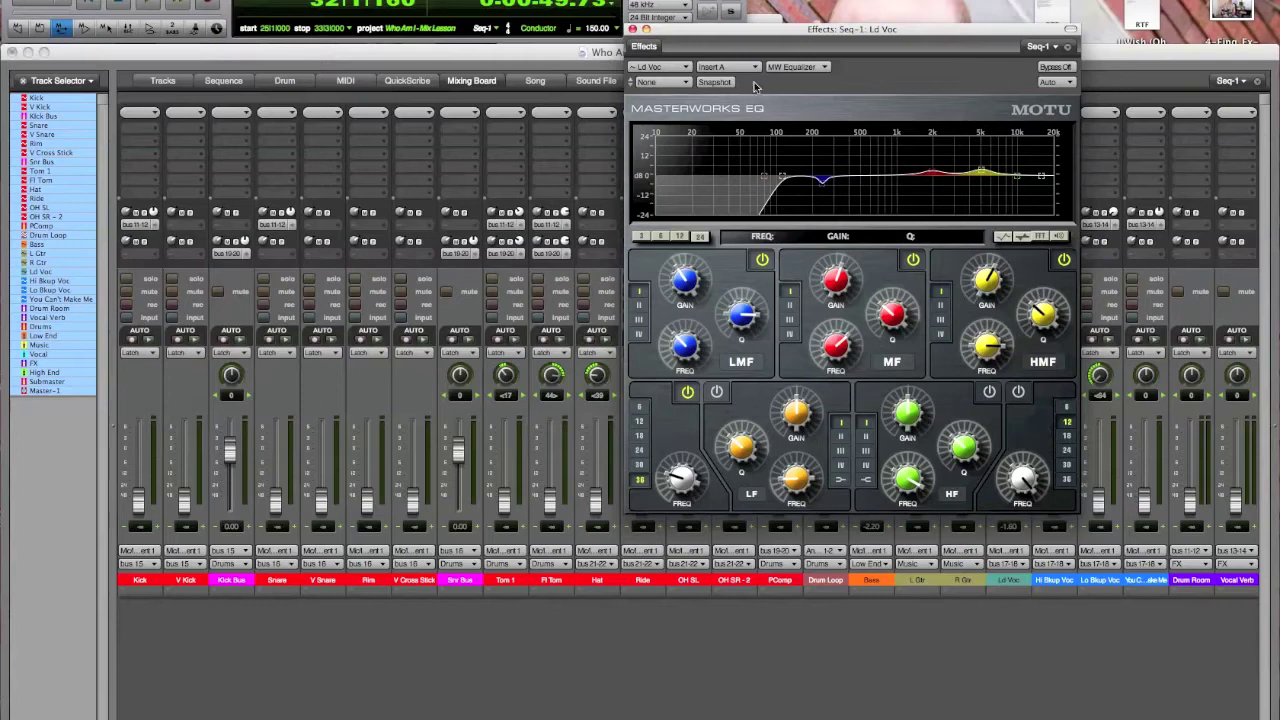
pyautogui.click(632, 30)
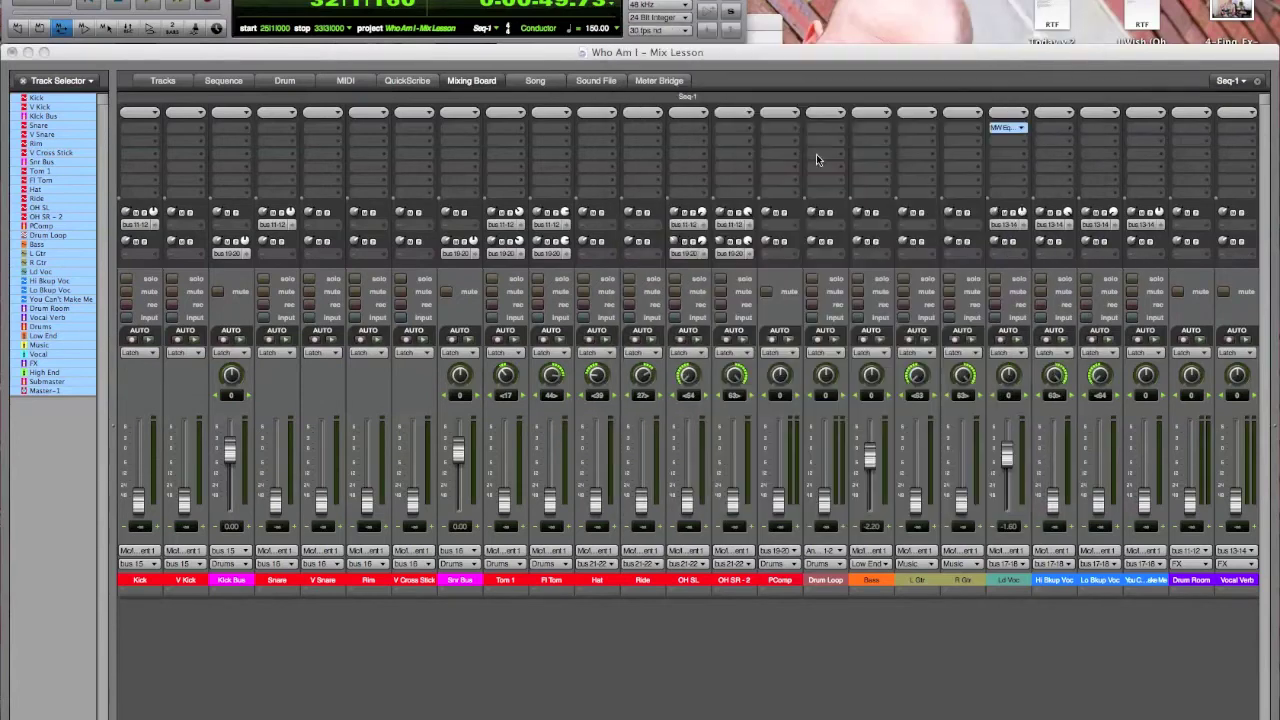
pyautogui.click(880, 128)
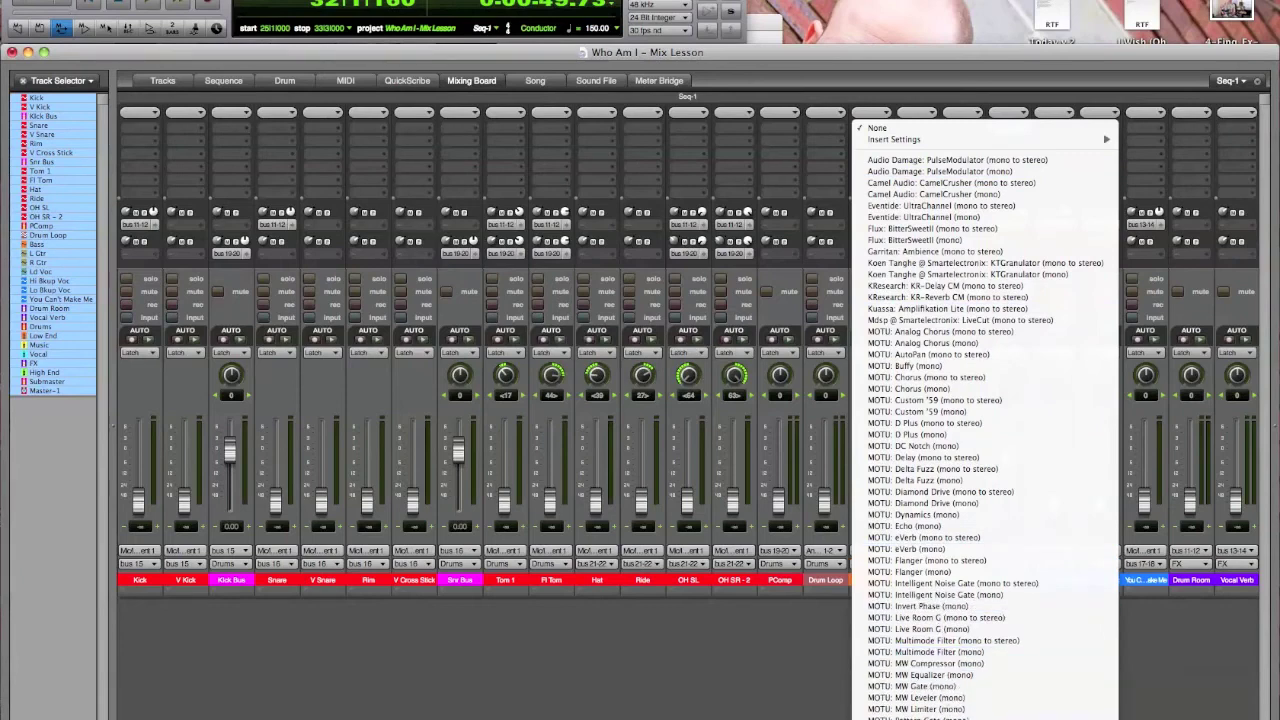
pyautogui.click(940, 675)
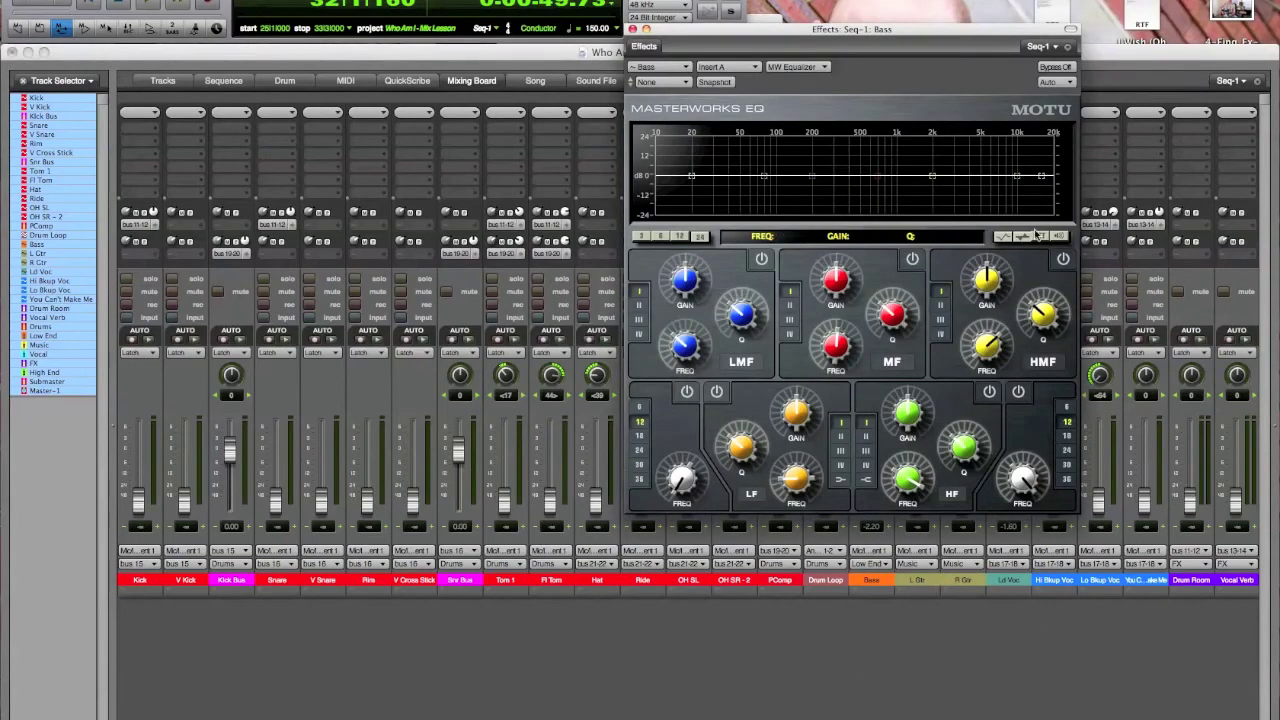
pyautogui.click(686, 392)
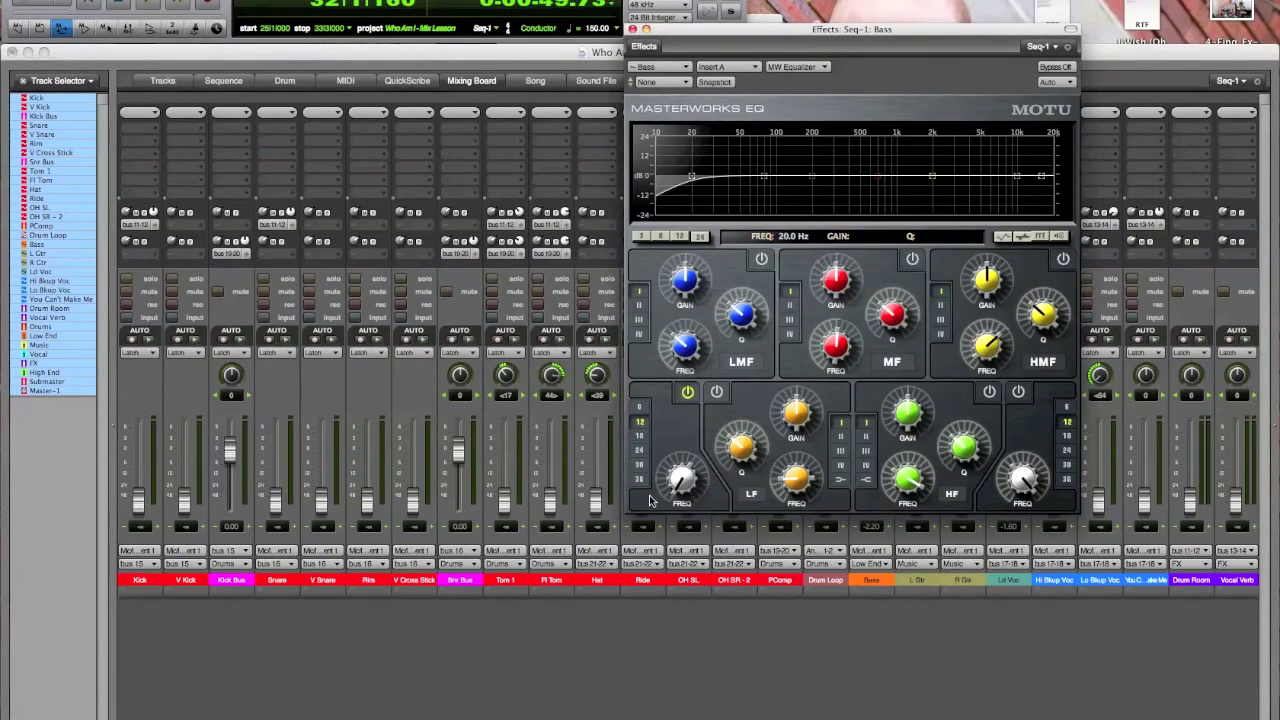
pyautogui.click(640, 482)
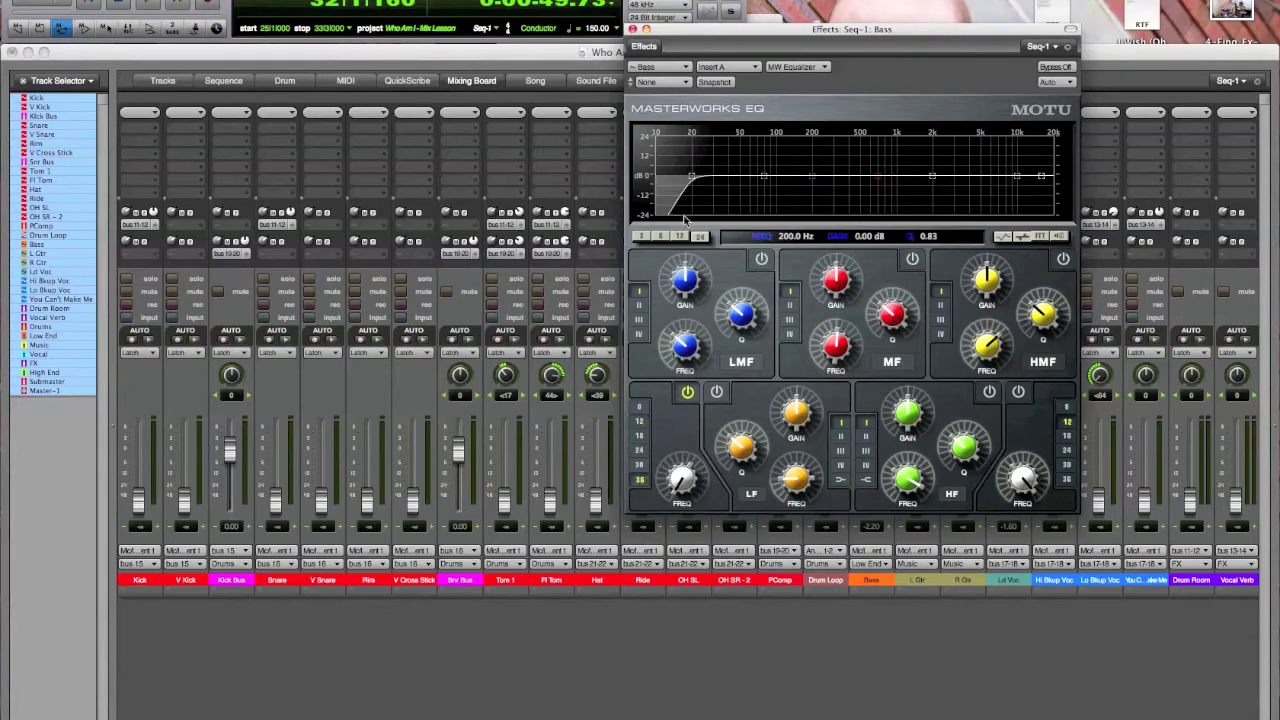
pyautogui.moveTo(691, 176); pyautogui.dragTo(730, 190)
# Shape the bass EQ with a narrow LMF cut of about 10 dB near 380 Hz and an HMF boost of about 10 dB near 3 kHz.
pyautogui.moveTo(810, 177); pyautogui.dragTo(848, 199)
pyautogui.moveTo(807, 153); pyautogui.dragTo(836, 176)
pyautogui.click(932, 177)
pyautogui.moveTo(932, 177); pyautogui.dragTo(955, 162)
# Lower the bass low-cut to about 33 Hz and boost the LF band by about 4.2 dB at 49.5 Hz.
pyautogui.moveTo(729, 176); pyautogui.dragTo(717, 177)
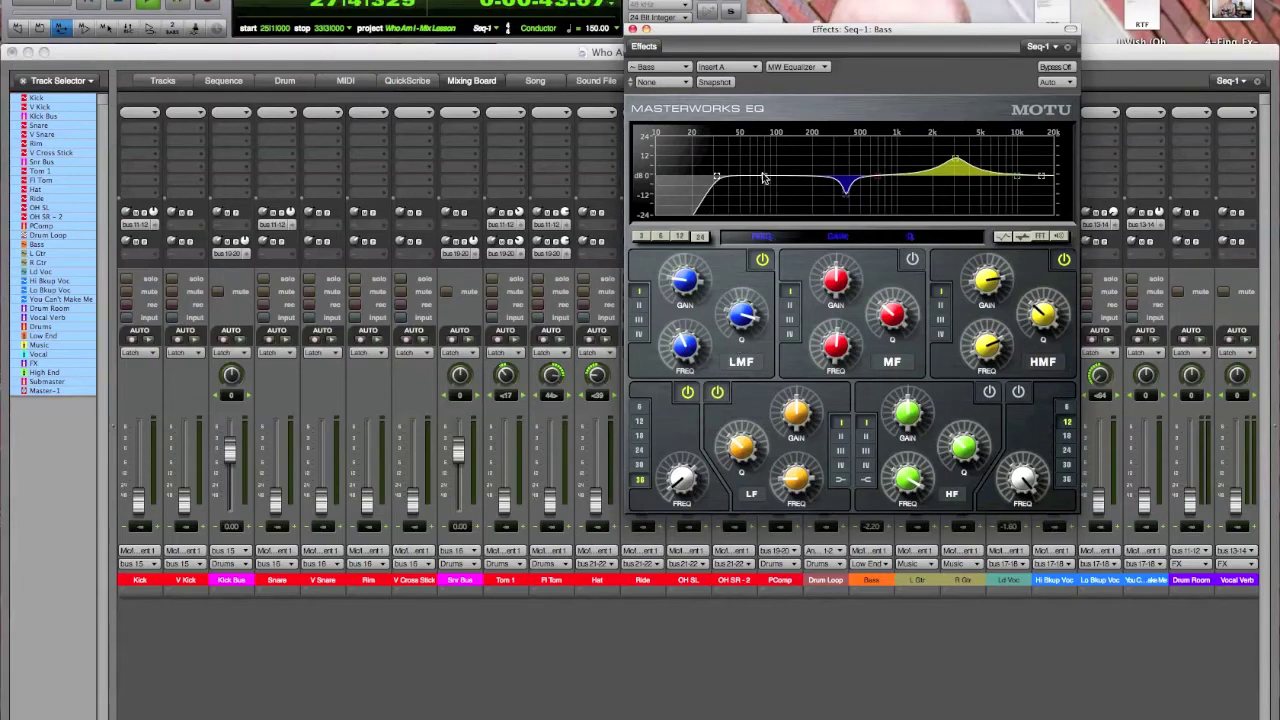
pyautogui.moveTo(763, 178)
pyautogui.mouseDown()
pyautogui.moveTo(752, 172)
pyautogui.moveTo(780, 166)
pyautogui.moveTo(741, 172)
pyautogui.mouseUp()
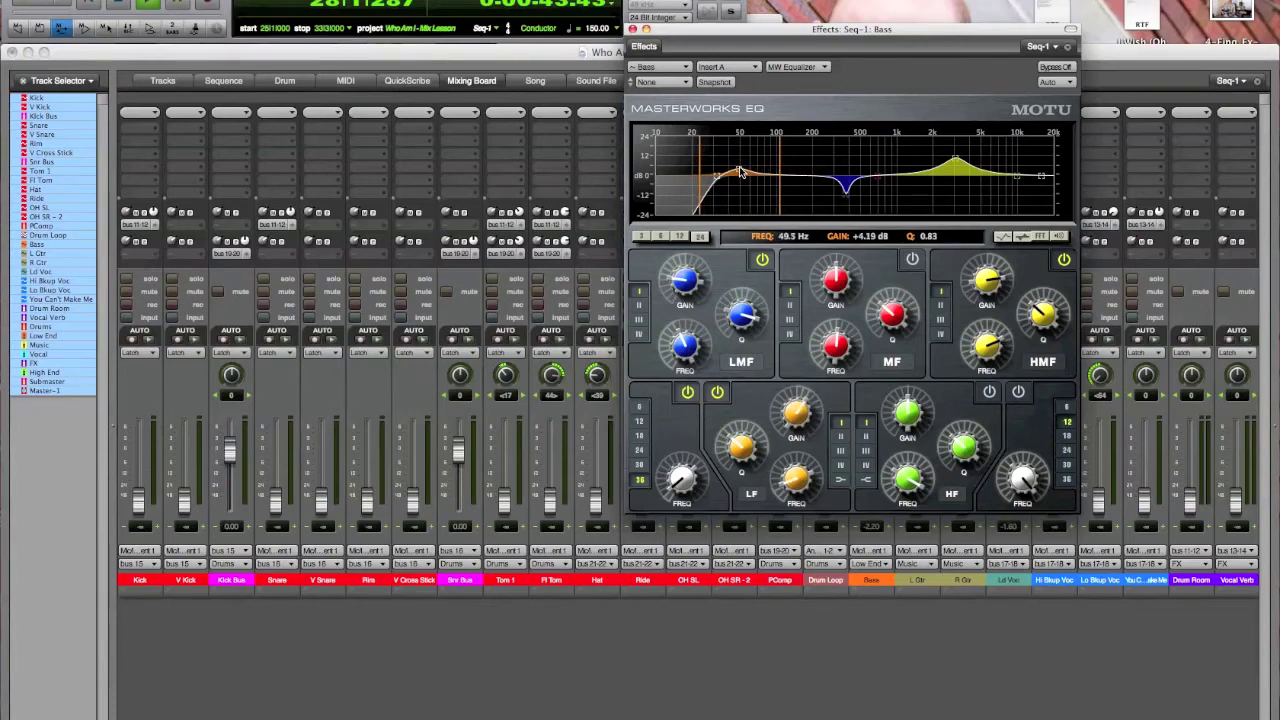
pyautogui.click(633, 30)
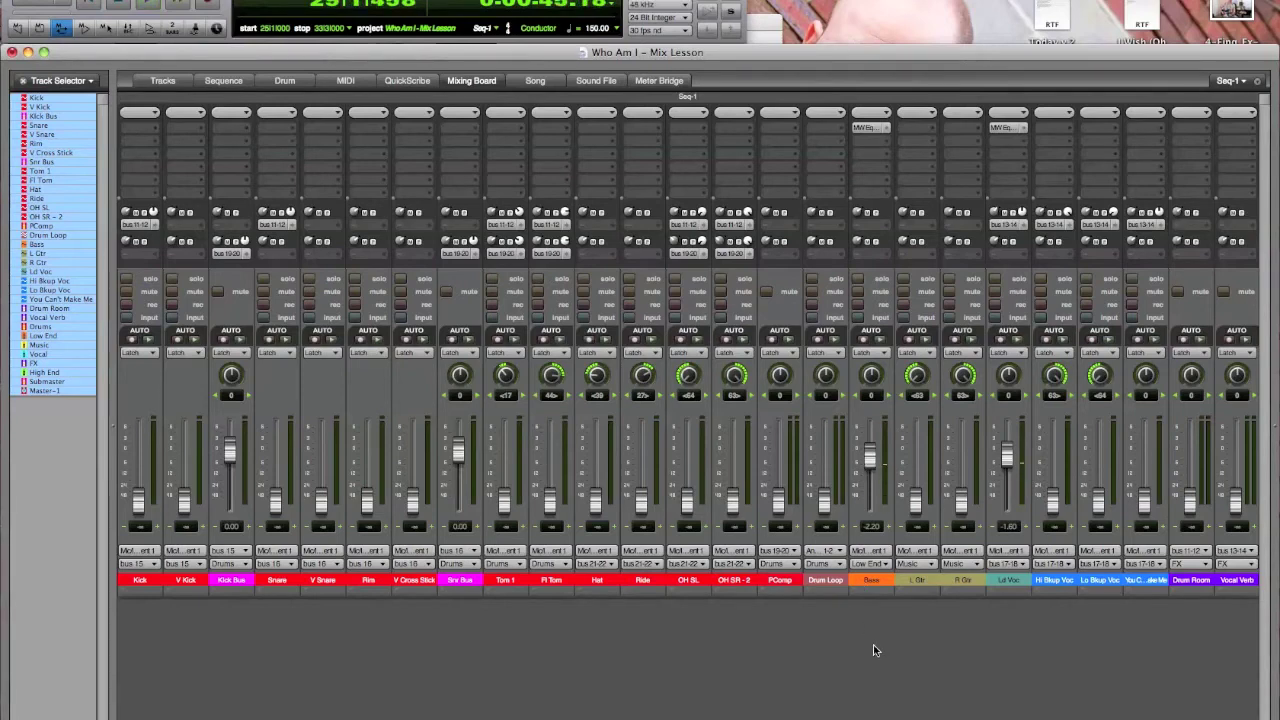
# Compare Bass and Ld Voc during playback with their equalizers bypassed and active, and review the Bass EQ settings.
pyautogui.keyDown('alt'); pyautogui.click(877, 130); pyautogui.keyUp('alt')
pyautogui.keyDown('alt'); pyautogui.click(1014, 130); pyautogui.keyUp('alt')
pyautogui.press('space')
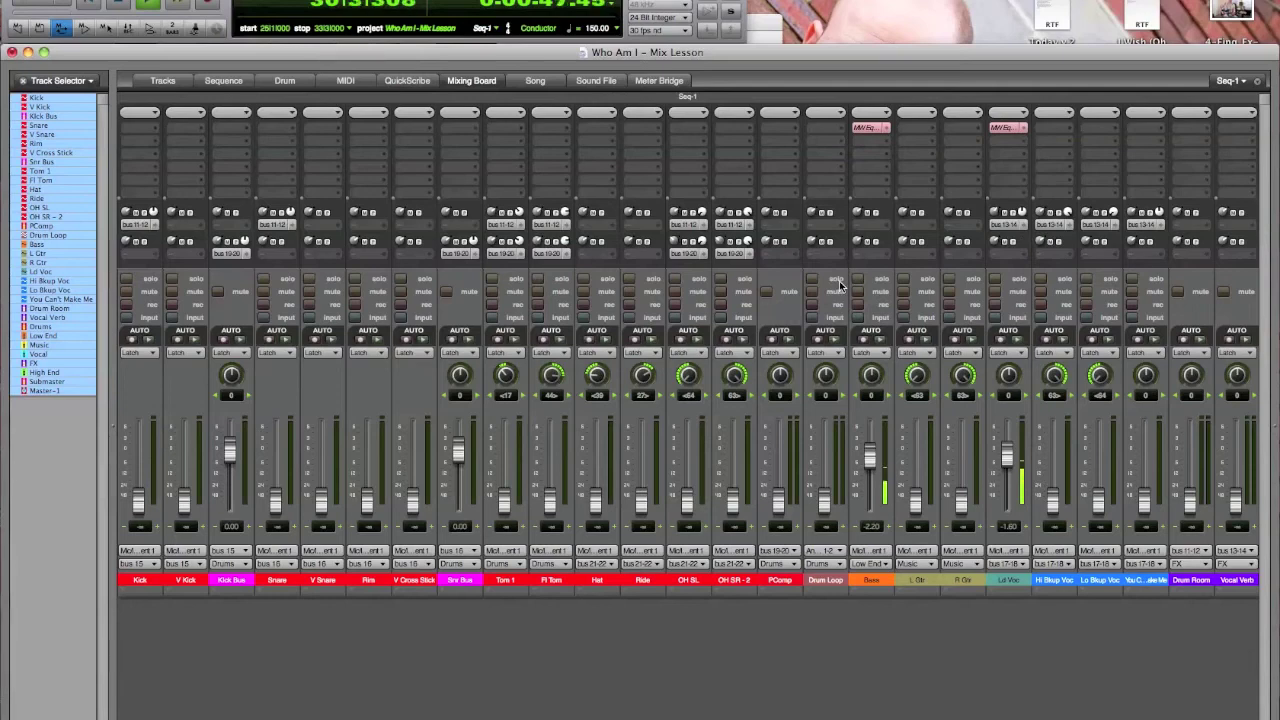
pyautogui.keyDown('alt'); pyautogui.click(1012, 130); pyautogui.keyUp('alt')
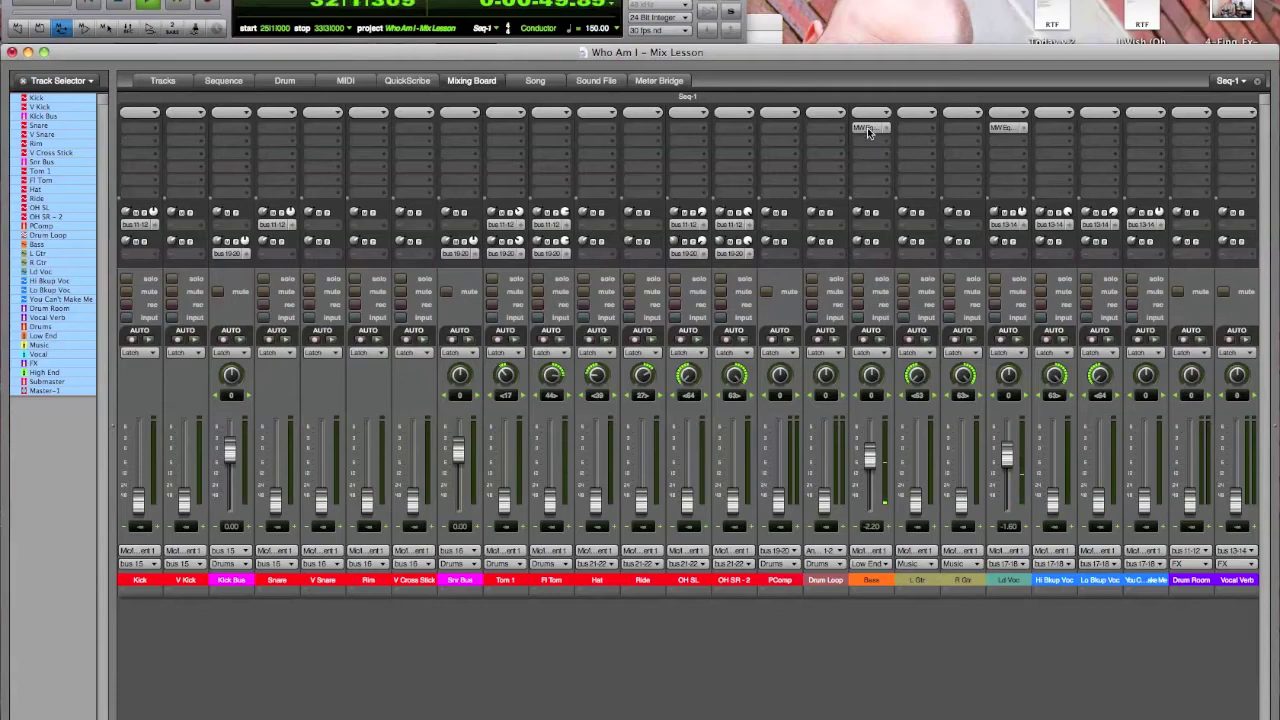
pyautogui.click(868, 130)
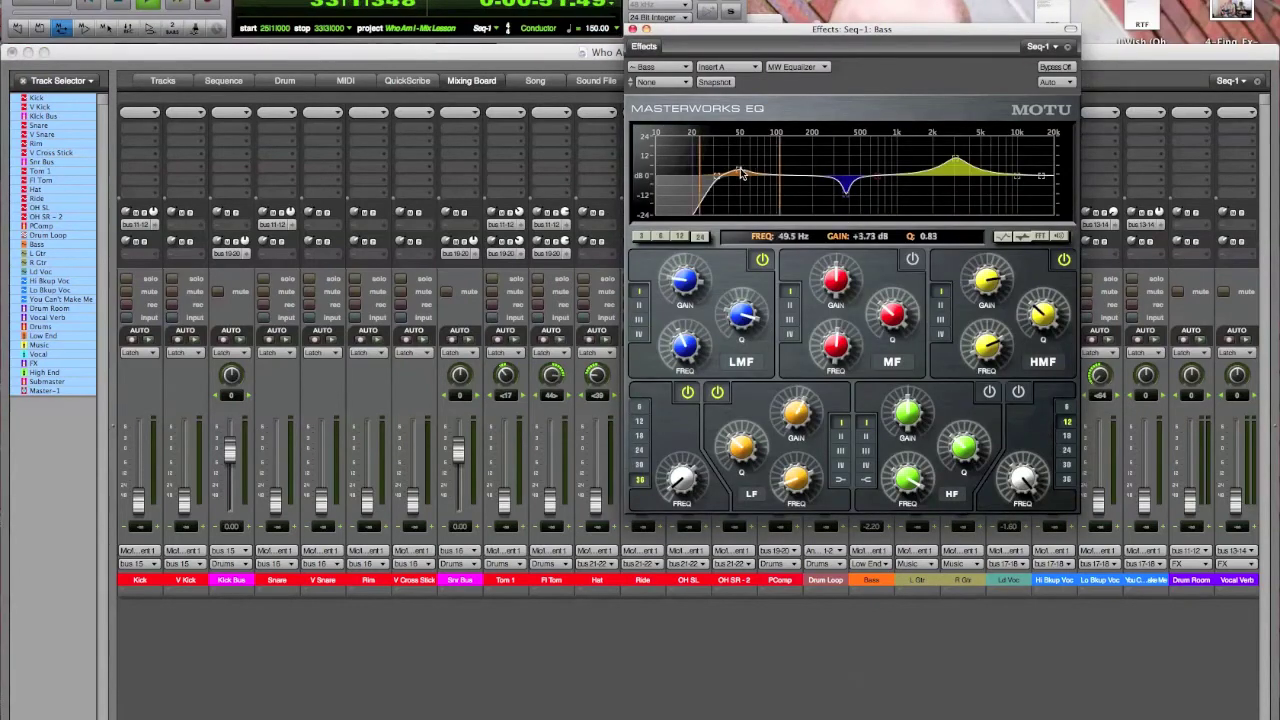
pyautogui.click(632, 29)
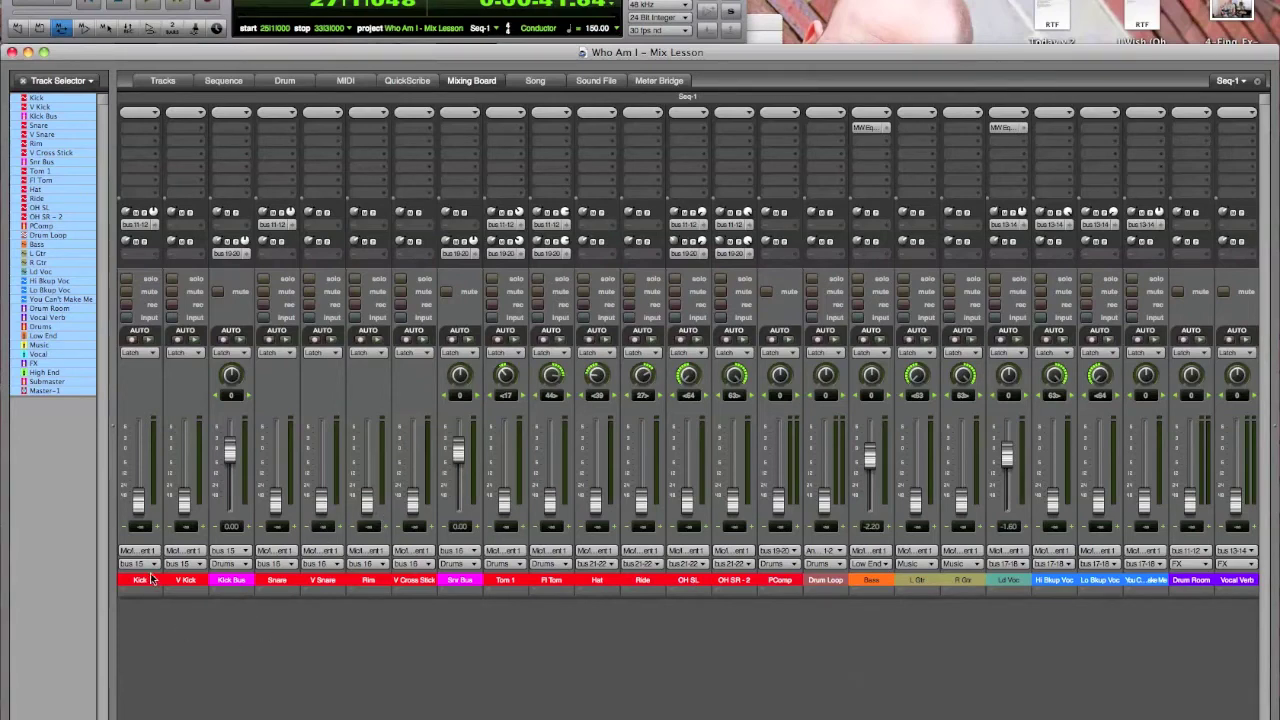
# Raise the Kick track's fader to about -5.50 dB during playback and add the MW Equalizer to its first insert slot.
pyautogui.press('space')
pyautogui.moveTo(137, 500); pyautogui.dragTo(139, 460)
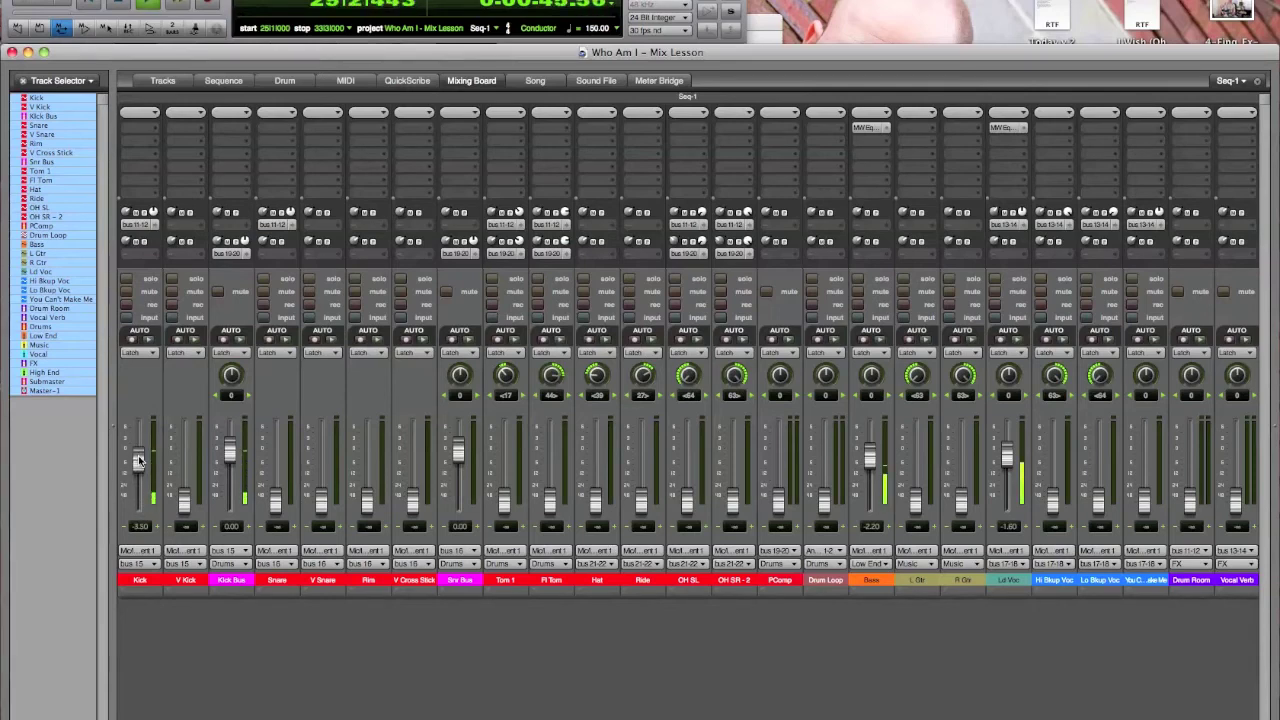
pyautogui.moveTo(139, 460); pyautogui.dragTo(140, 463)
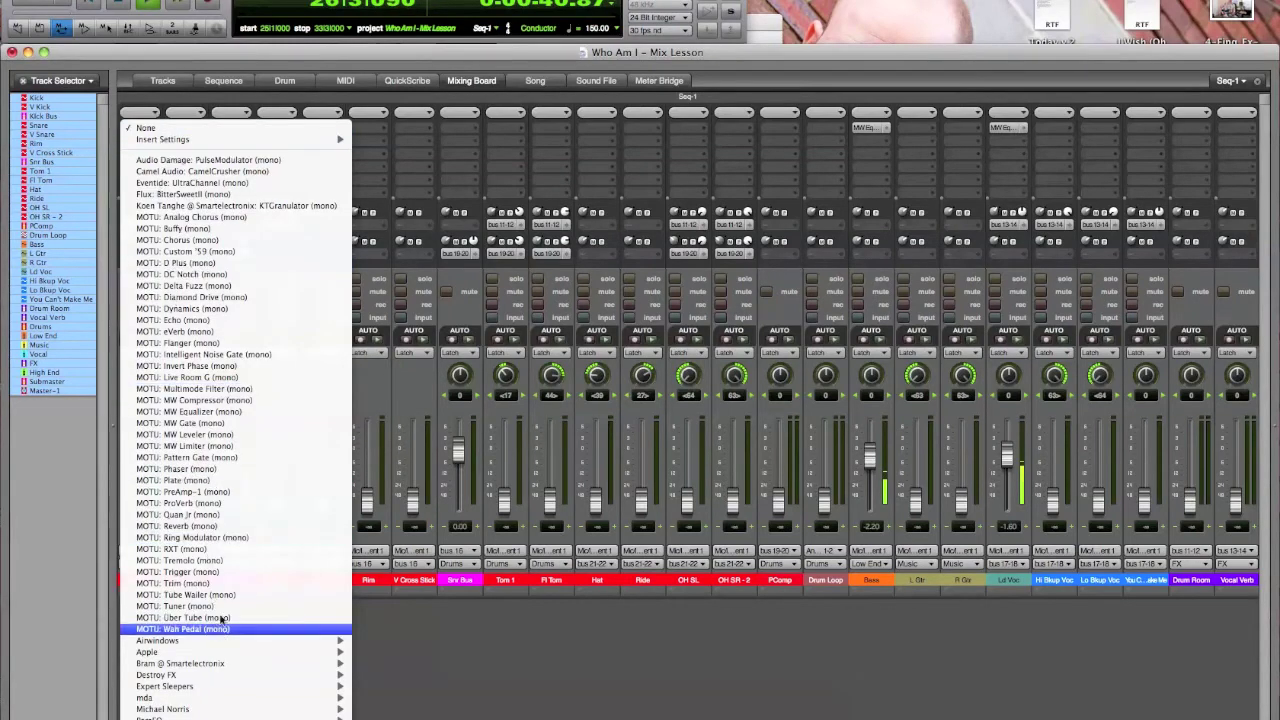
pyautogui.click(180, 411)
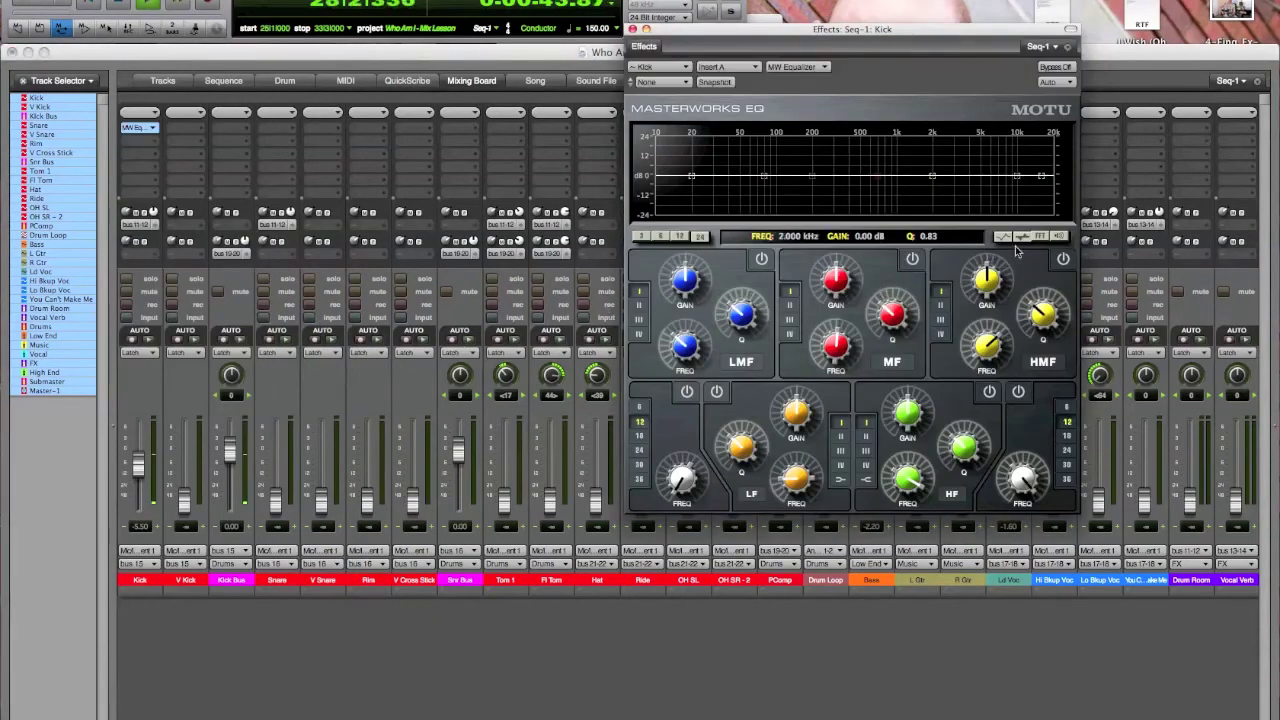
# Enable a 36 dB/octave low-cut near 28 Hz on the Kick EQ and cut the LF band by about 6 dB near 100 Hz.
pyautogui.click(687, 391)
pyautogui.click(640, 479)
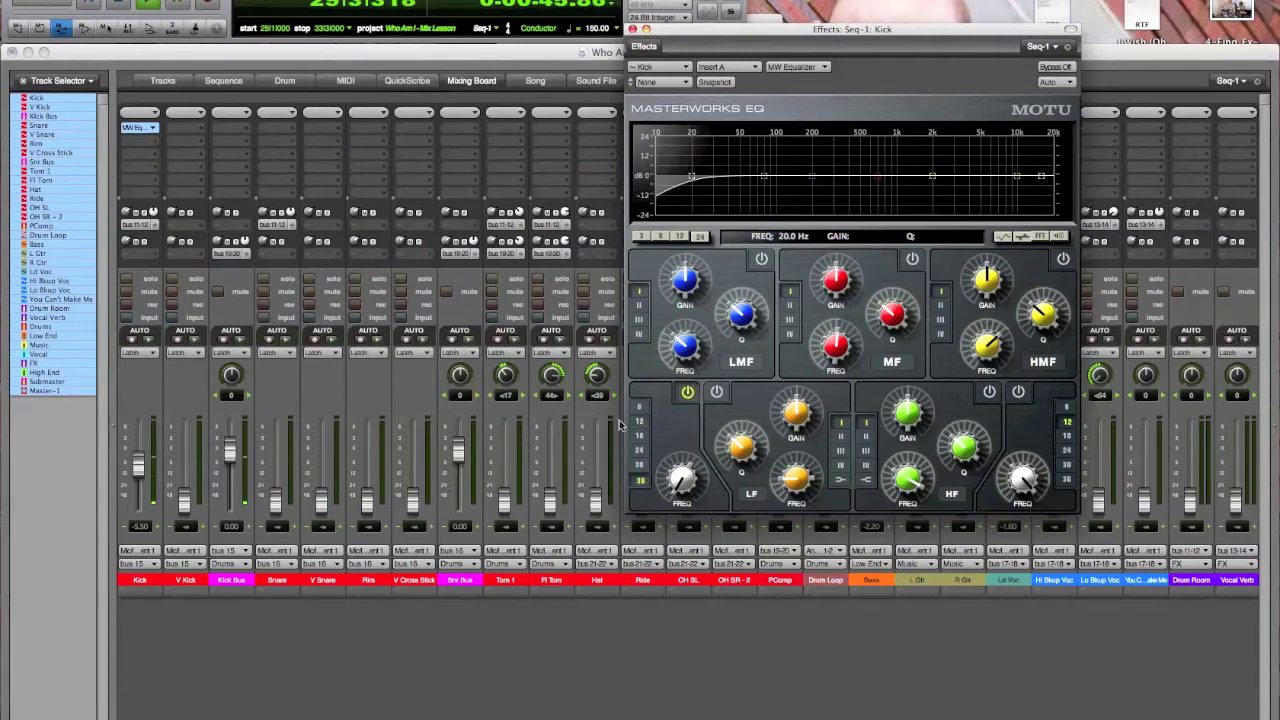
pyautogui.moveTo(691, 177); pyautogui.dragTo(779, 189)
pyautogui.click(718, 392)
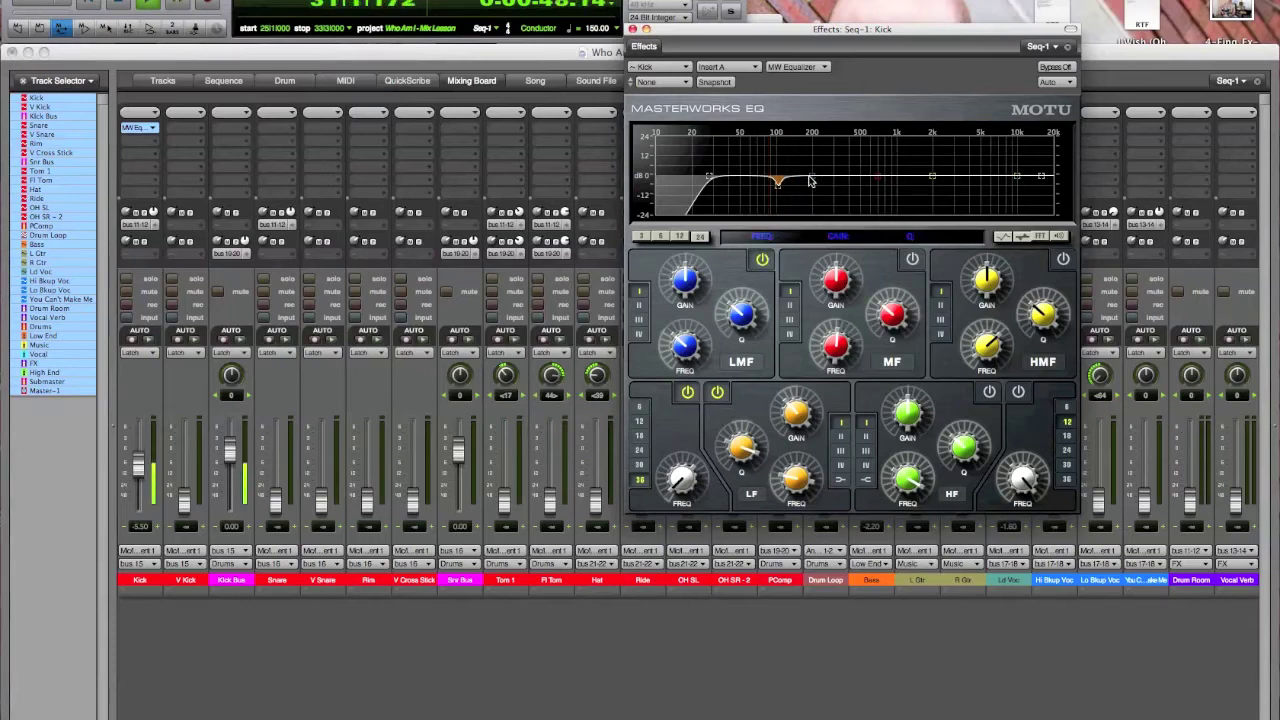
# Cut the Kick's LMF band by about 11 dB near 200 Hz, boost HMF by about 10 dB near 4 kHz, and close the EQ.
pyautogui.moveTo(812, 177)
pyautogui.mouseDown()
pyautogui.moveTo(814, 163)
pyautogui.moveTo(813, 192)
pyautogui.moveTo(786, 161)
pyautogui.moveTo(799, 160)
pyautogui.moveTo(812, 197)
pyautogui.mouseUp()
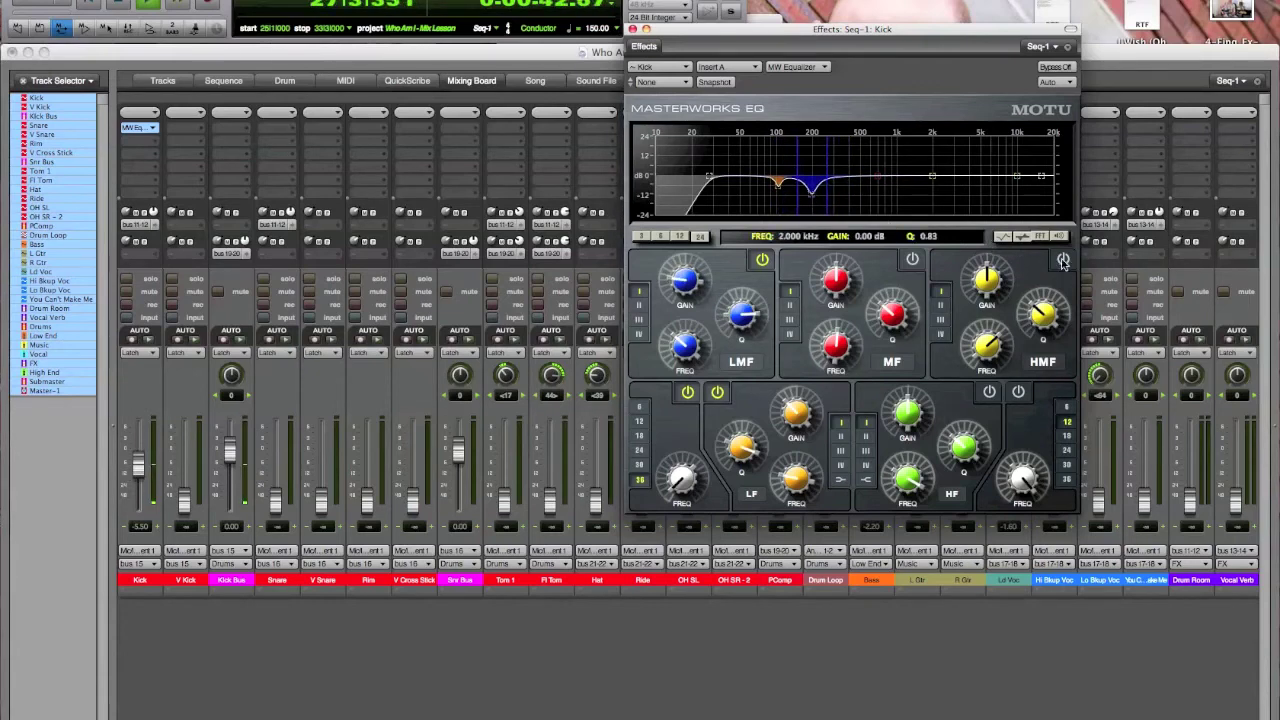
pyautogui.moveTo(932, 177); pyautogui.dragTo(971, 166)
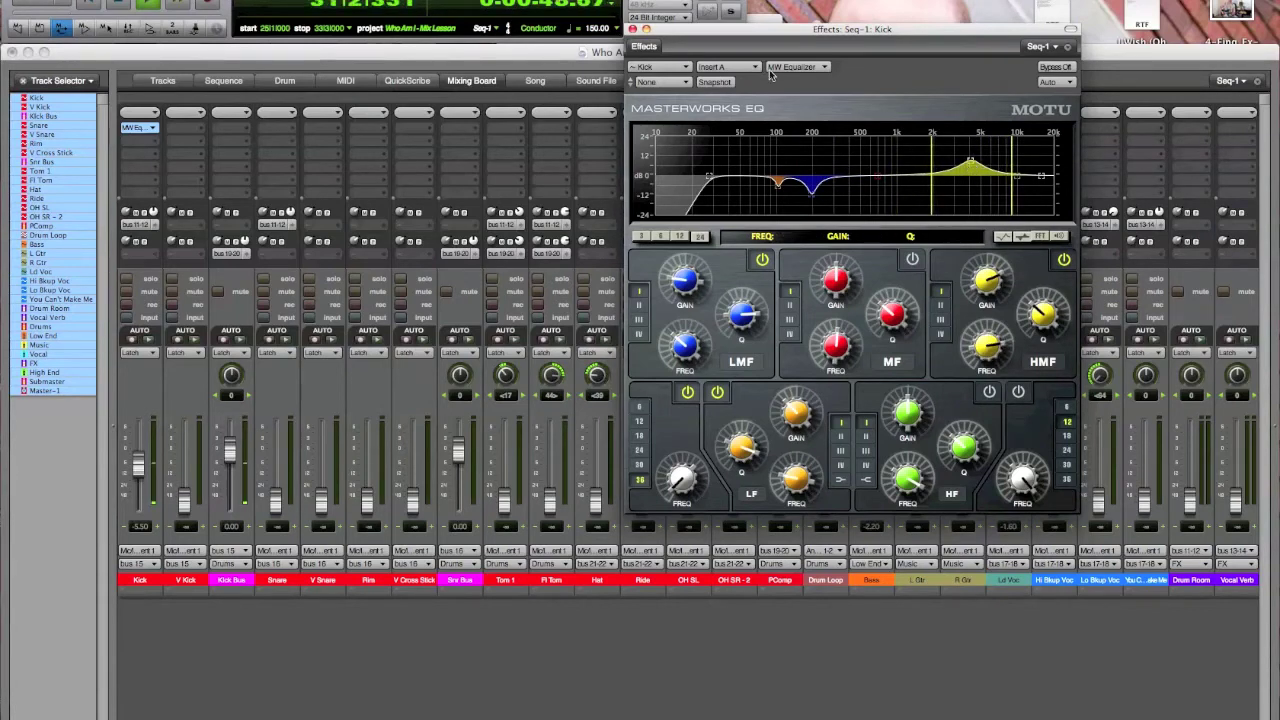
pyautogui.click(633, 29)
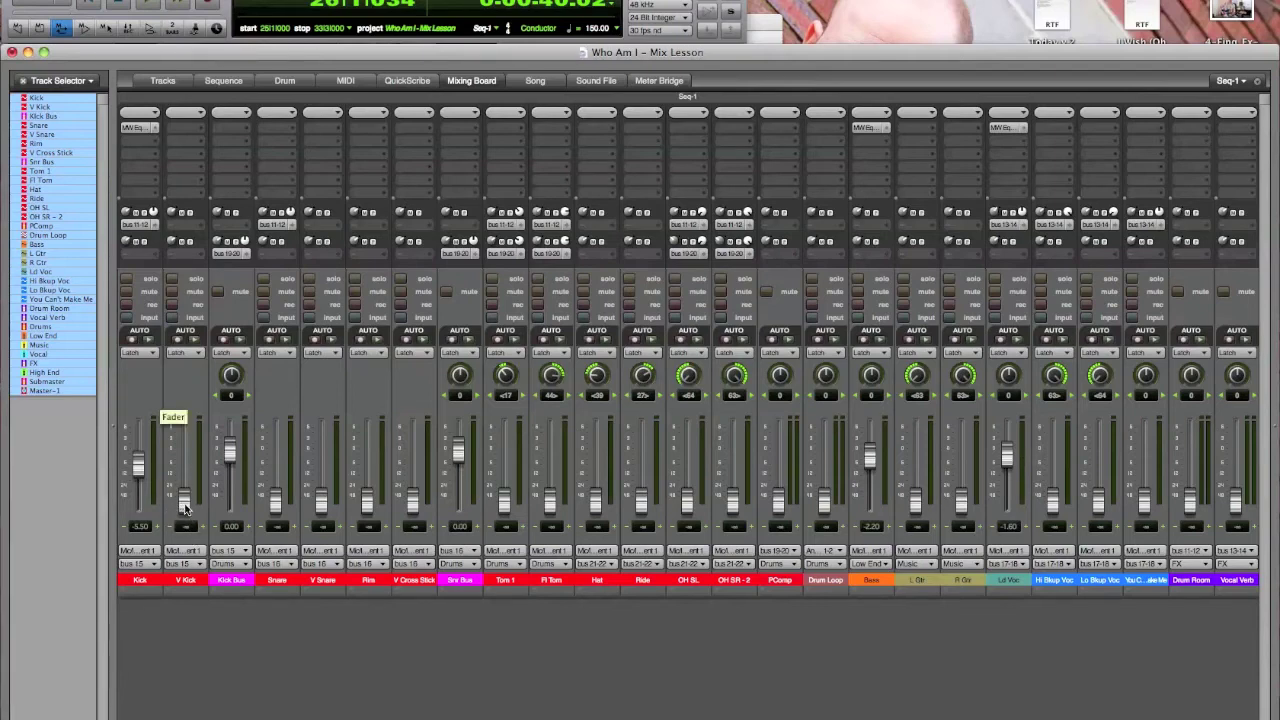
# Balance the two kick tracks during playback, setting Kick to about -9.30 dB and V Kick to about -8.00 dB.
pyautogui.moveTo(183, 505); pyautogui.dragTo(187, 475)
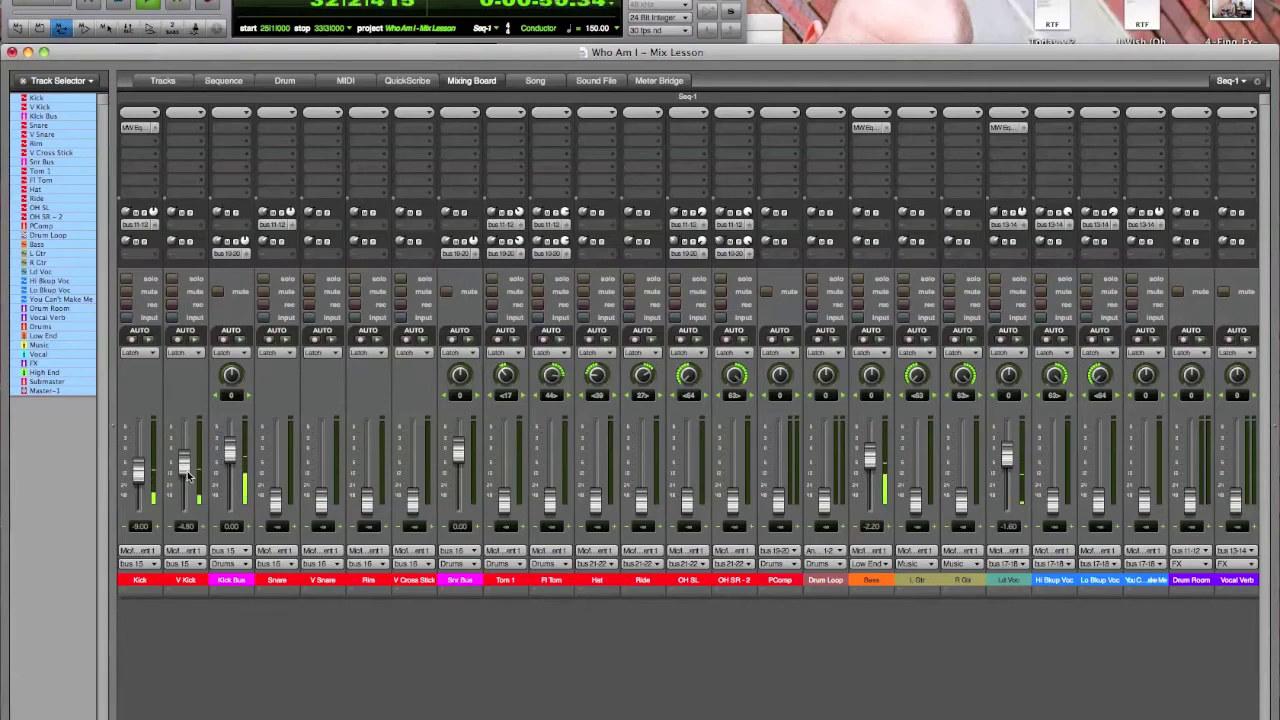
pyautogui.moveTo(187, 480); pyautogui.dragTo(132, 477)
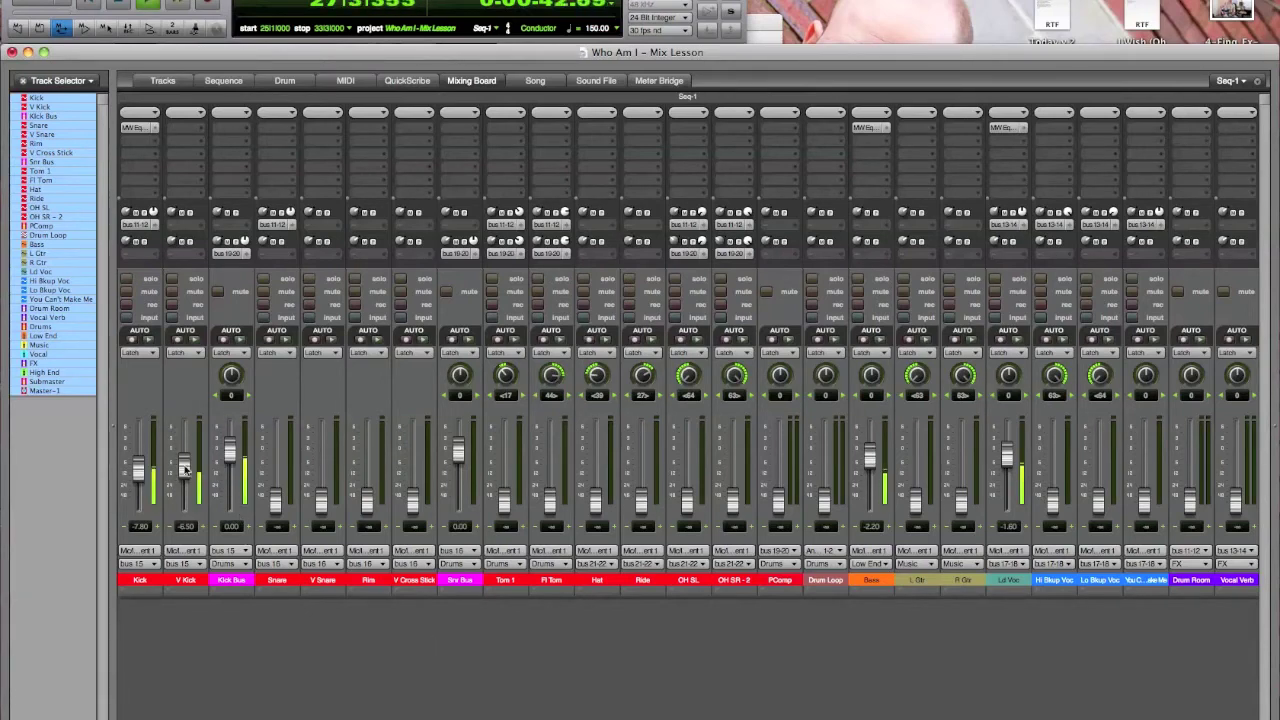
pyautogui.moveTo(183, 469); pyautogui.dragTo(183, 474)
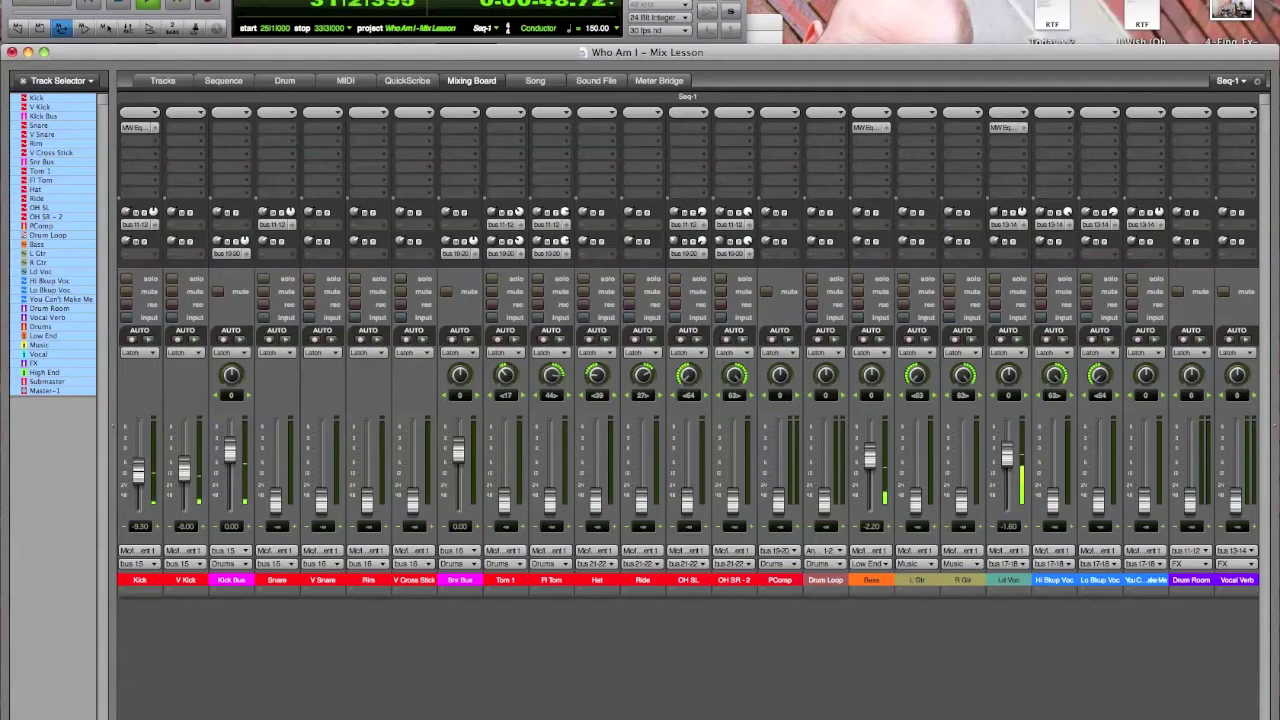
# Raise the Snare track's fader to about -4.50 dB and add the mono MW Equalizer to its first insert slot.
pyautogui.hscroll(10, 688, 400)
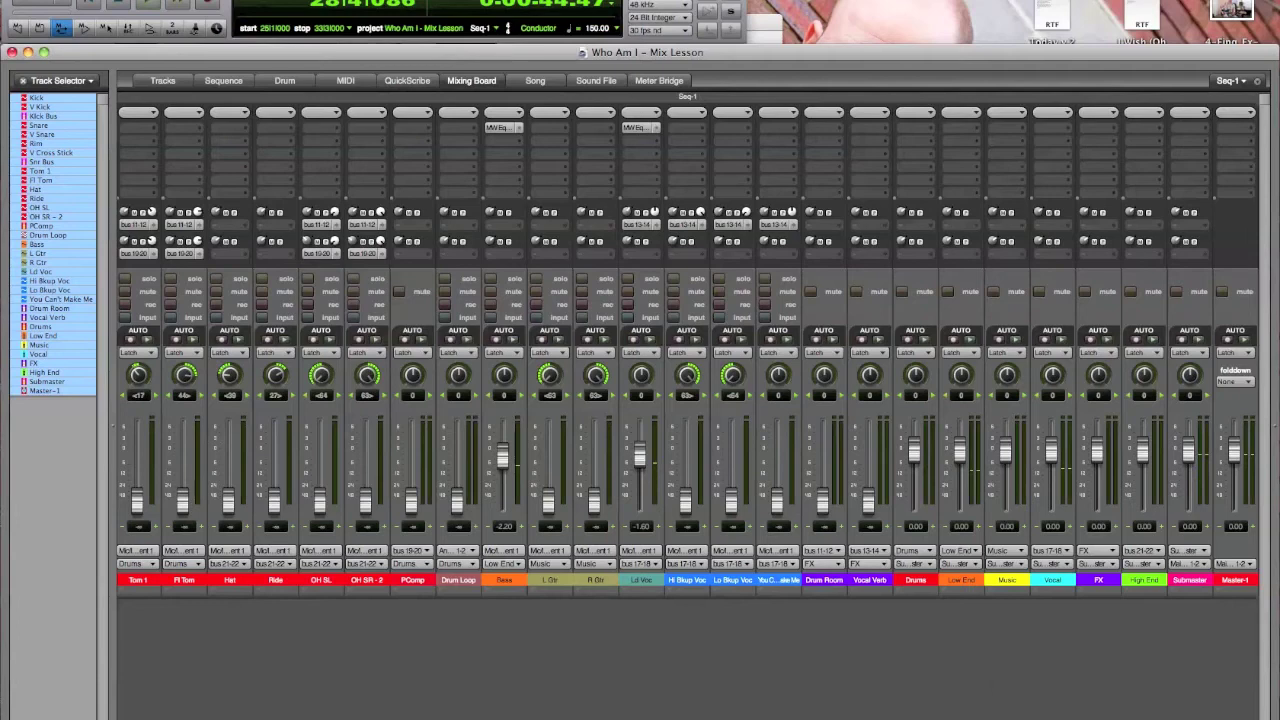
pyautogui.hscroll(-8, 688, 350)
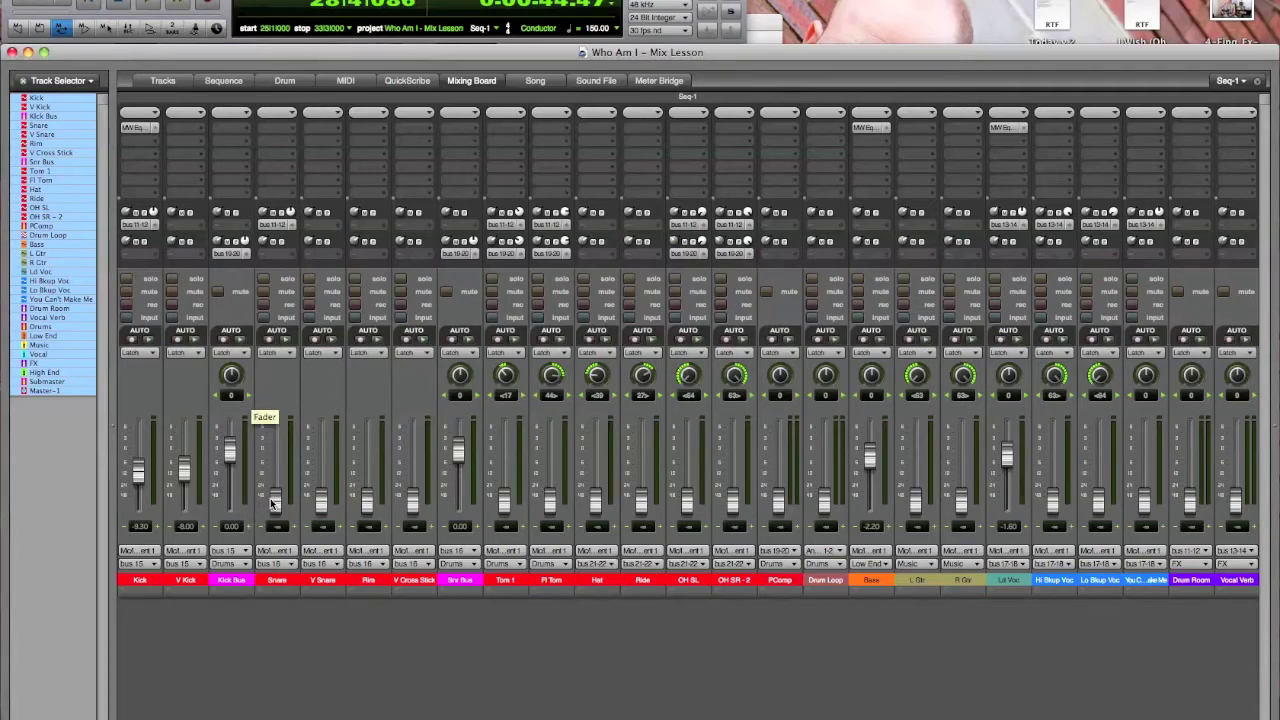
pyautogui.moveTo(276, 505); pyautogui.dragTo(277, 462)
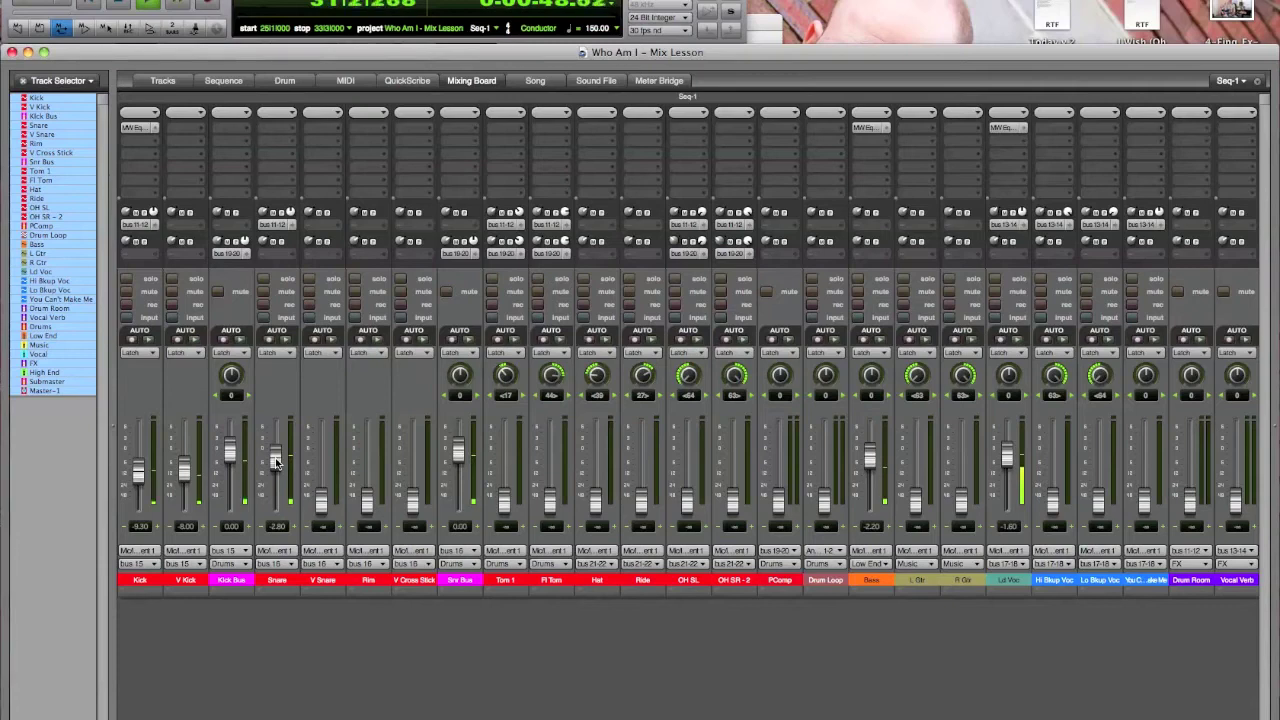
pyautogui.moveTo(277, 462); pyautogui.dragTo(277, 467)
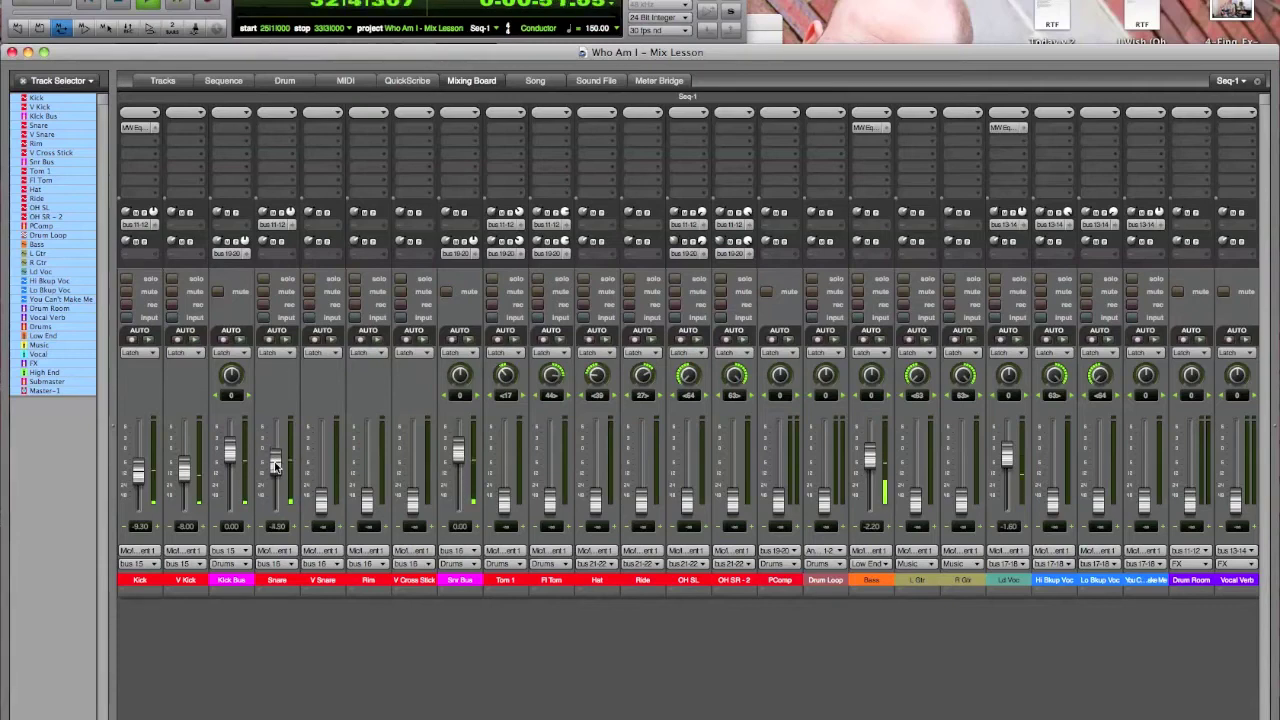
pyautogui.click(284, 128)
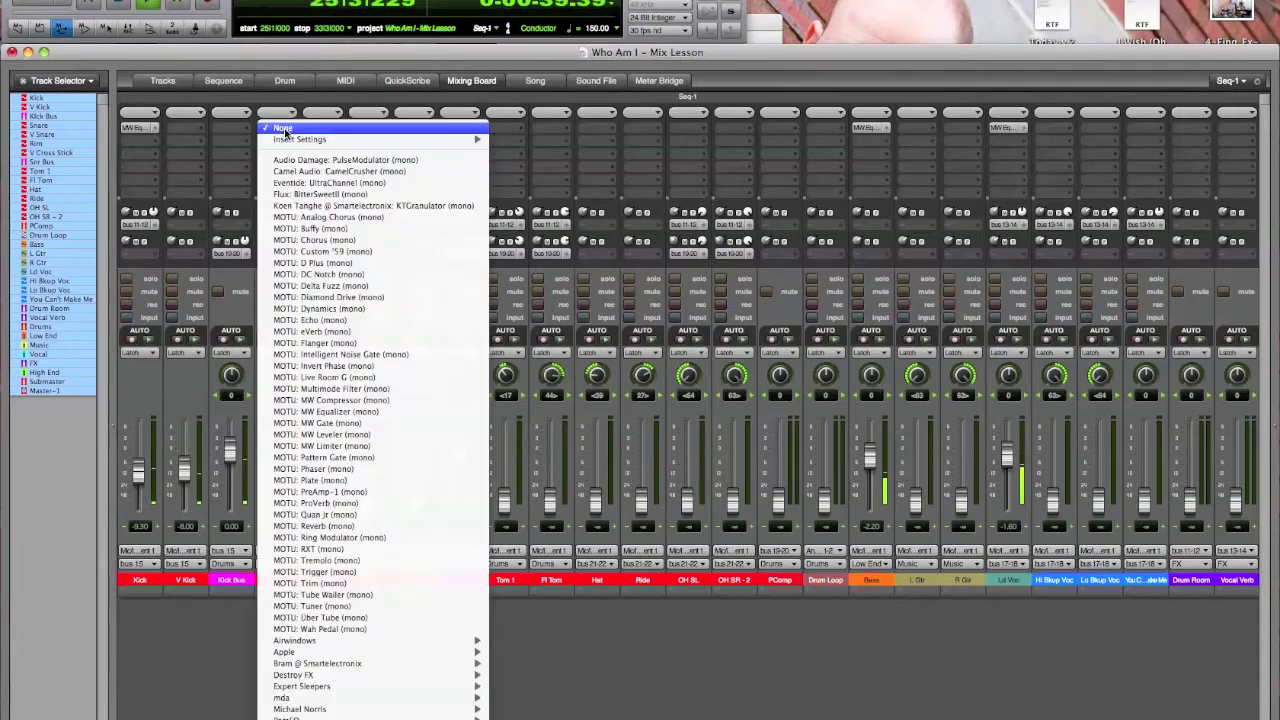
pyautogui.click(320, 411)
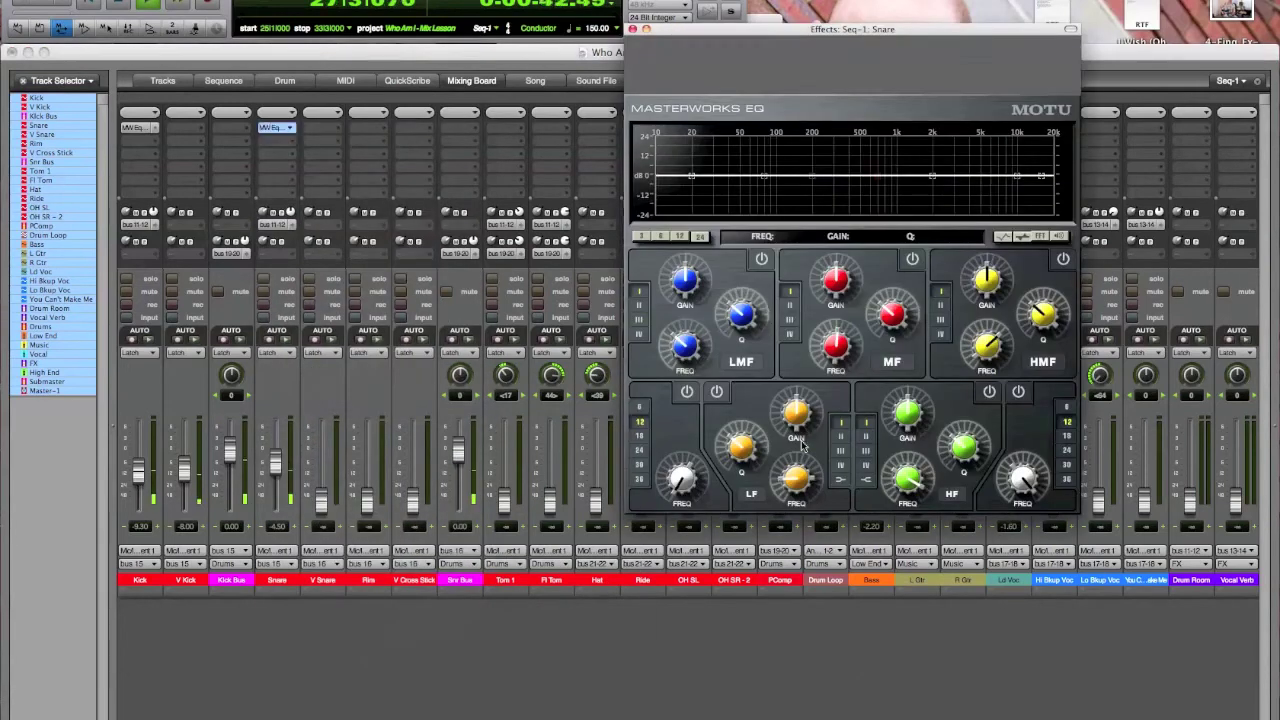
# Shape the Snare EQ with a 24 dB/octave low-cut near 115 Hz, an LMF cut near 400 Hz and an HMF boost near 5 kHz.
pyautogui.click(687, 391)
pyautogui.moveTo(691, 176); pyautogui.dragTo(768, 238)
pyautogui.click(762, 259)
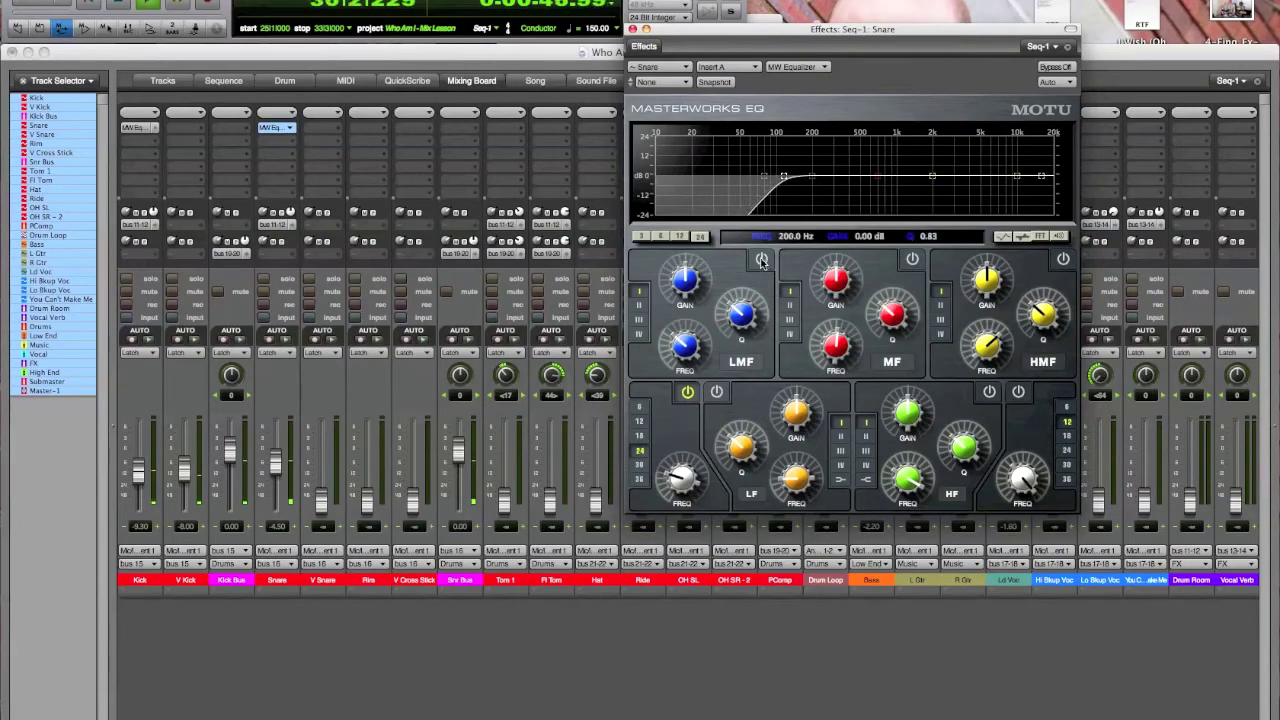
pyautogui.moveTo(814, 177); pyautogui.dragTo(833, 150)
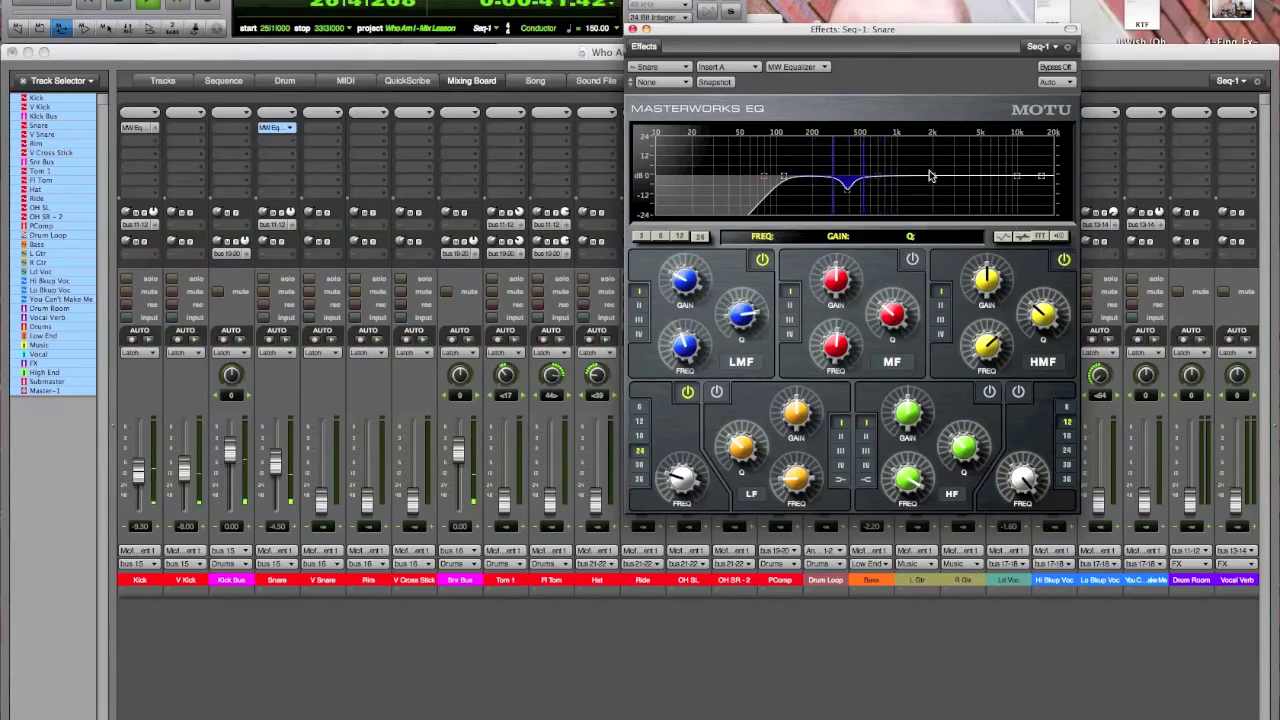
pyautogui.moveTo(931, 177); pyautogui.dragTo(979, 170)
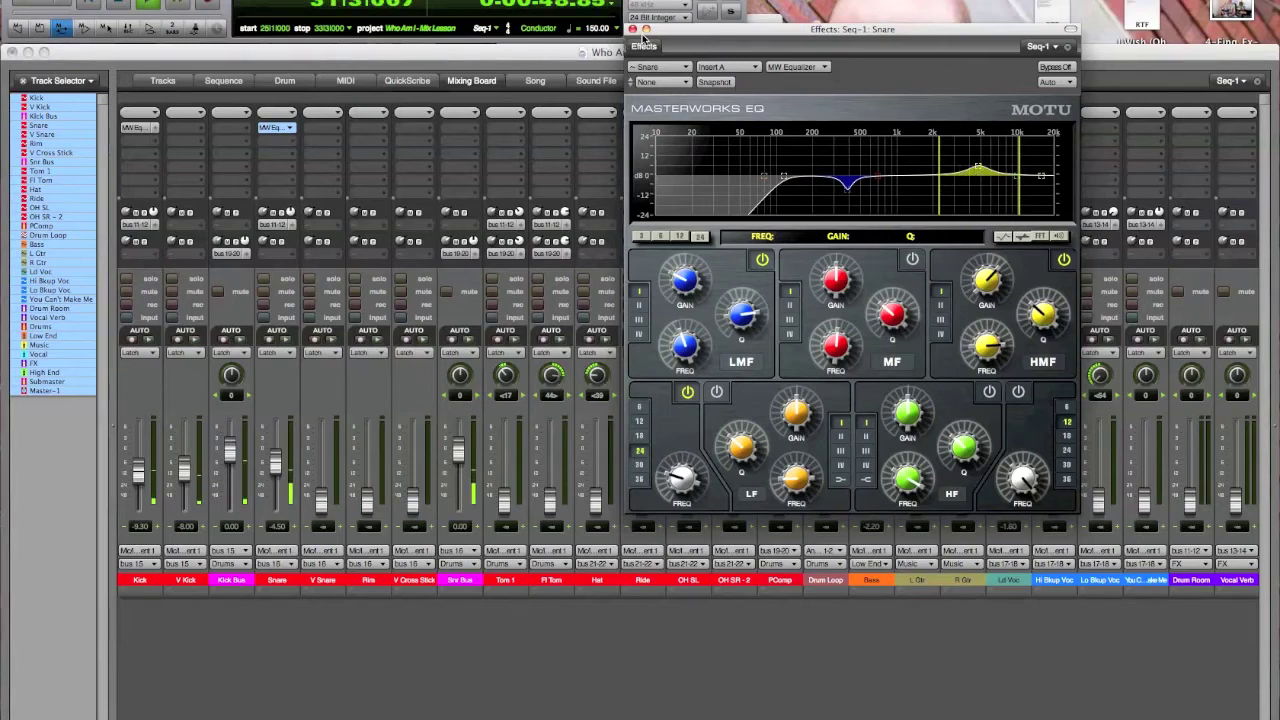
pyautogui.click(632, 29)
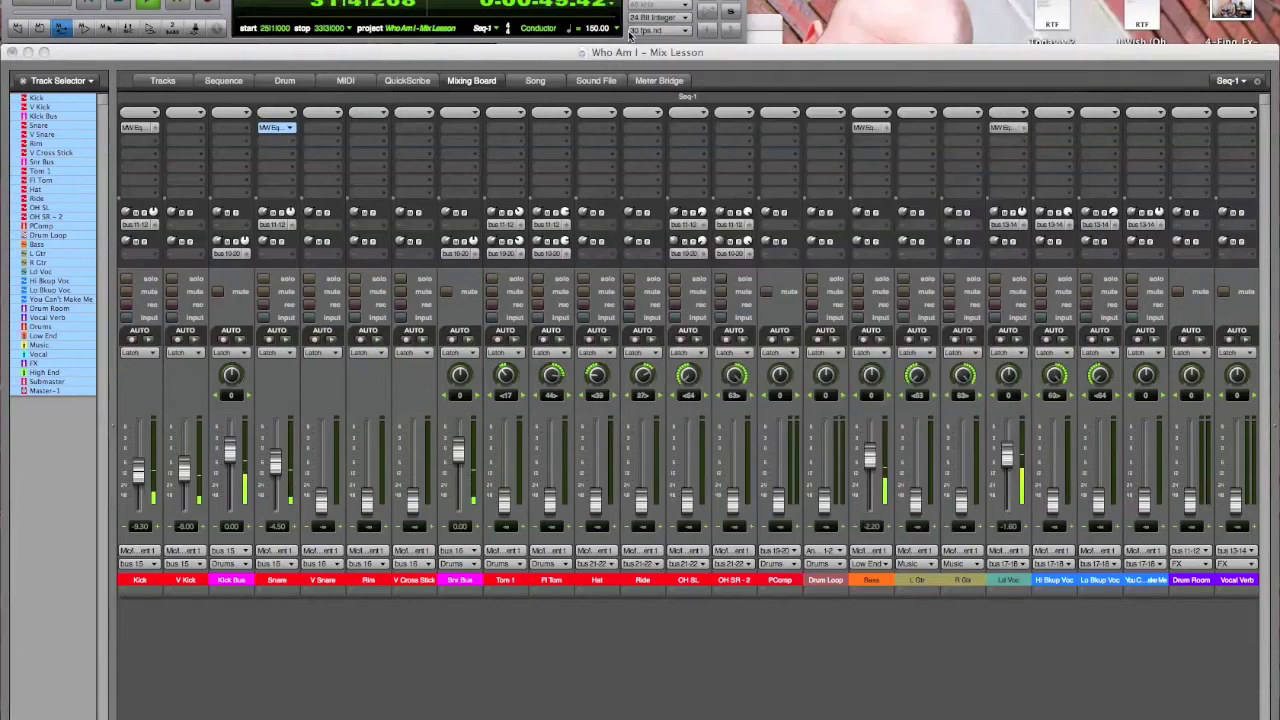
# Set V Snare to about -4.80 dB and Snare to about -6.20 dB, and add the mono MW Equalizer to V Snare.
pyautogui.moveTo(325, 515); pyautogui.dragTo(284, 472)
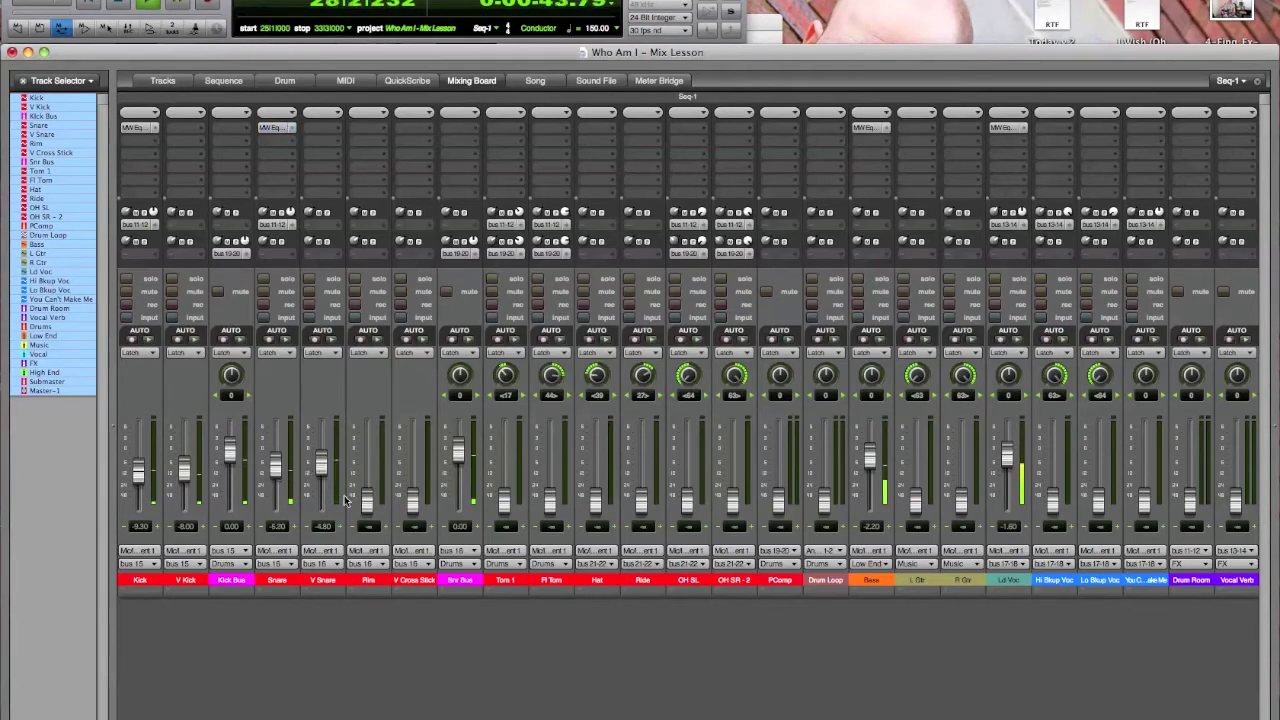
pyautogui.click(330, 127)
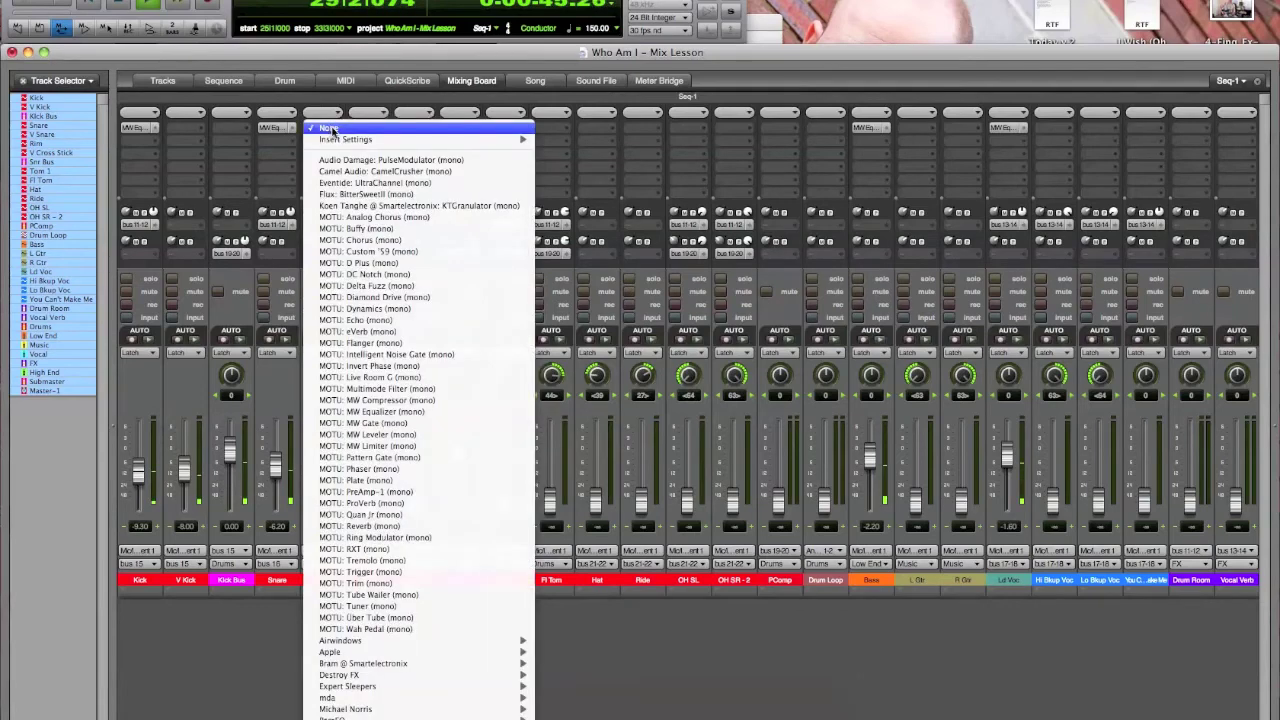
pyautogui.click(411, 411)
# Try an HMF boost of about 7.5 dB near 4 kHz on V Snare, and switch that band off again.
pyautogui.click(1063, 259)
pyautogui.moveTo(932, 176); pyautogui.dragTo(968, 166)
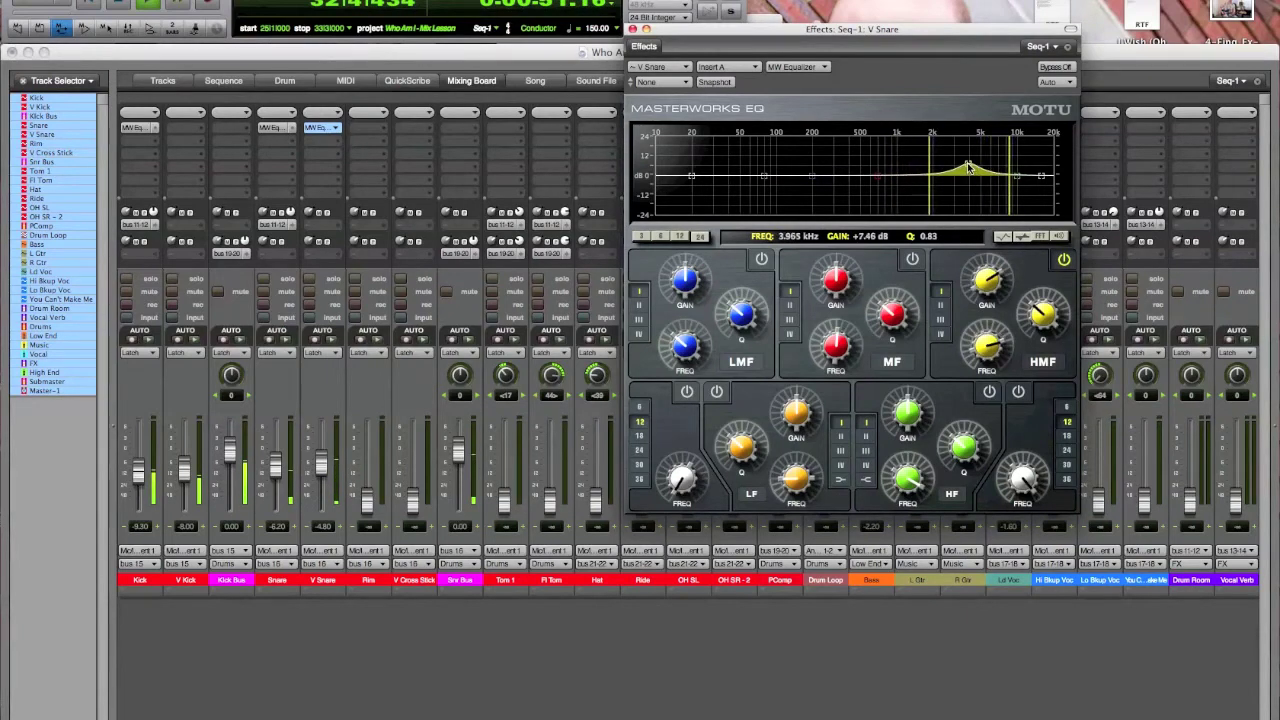
pyautogui.click(1063, 259)
# Apply an HF shelf boost of about 7 dB from around 3 kHz on V Snare, and close its EQ.
pyautogui.click(990, 393)
pyautogui.moveTo(1017, 180); pyautogui.dragTo(953, 172)
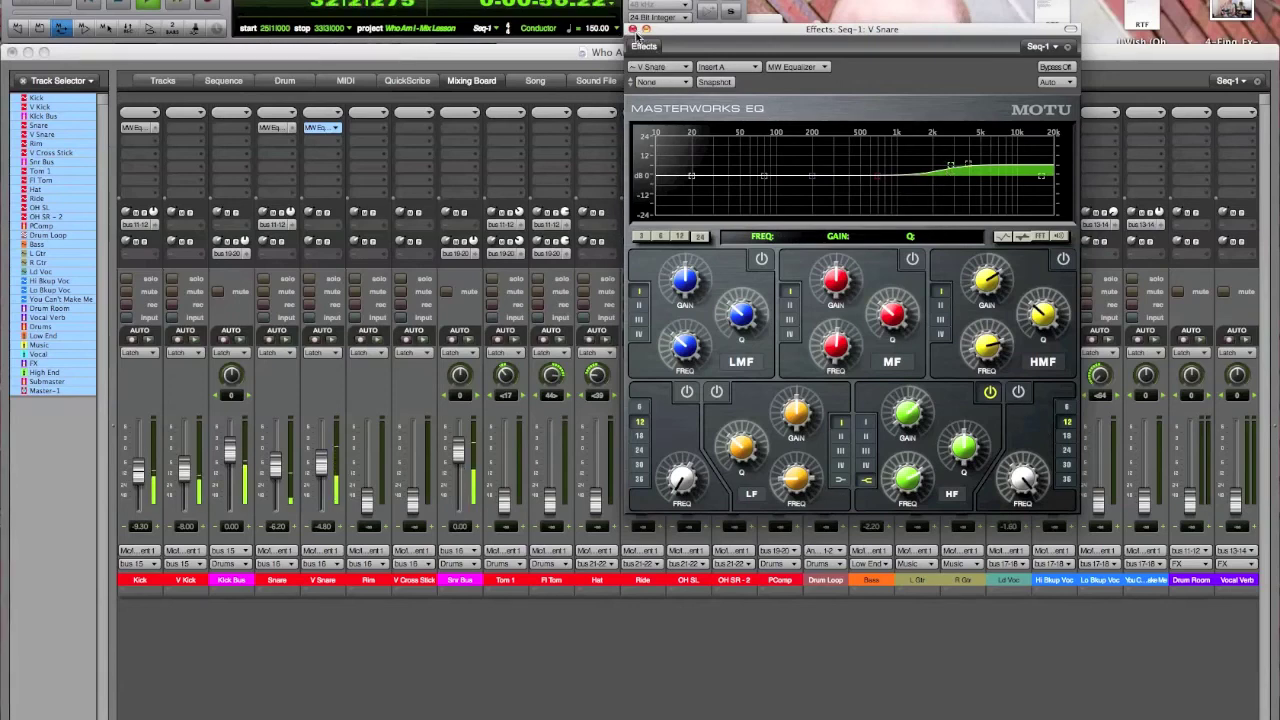
pyautogui.click(632, 29)
pyautogui.click(318, 130)
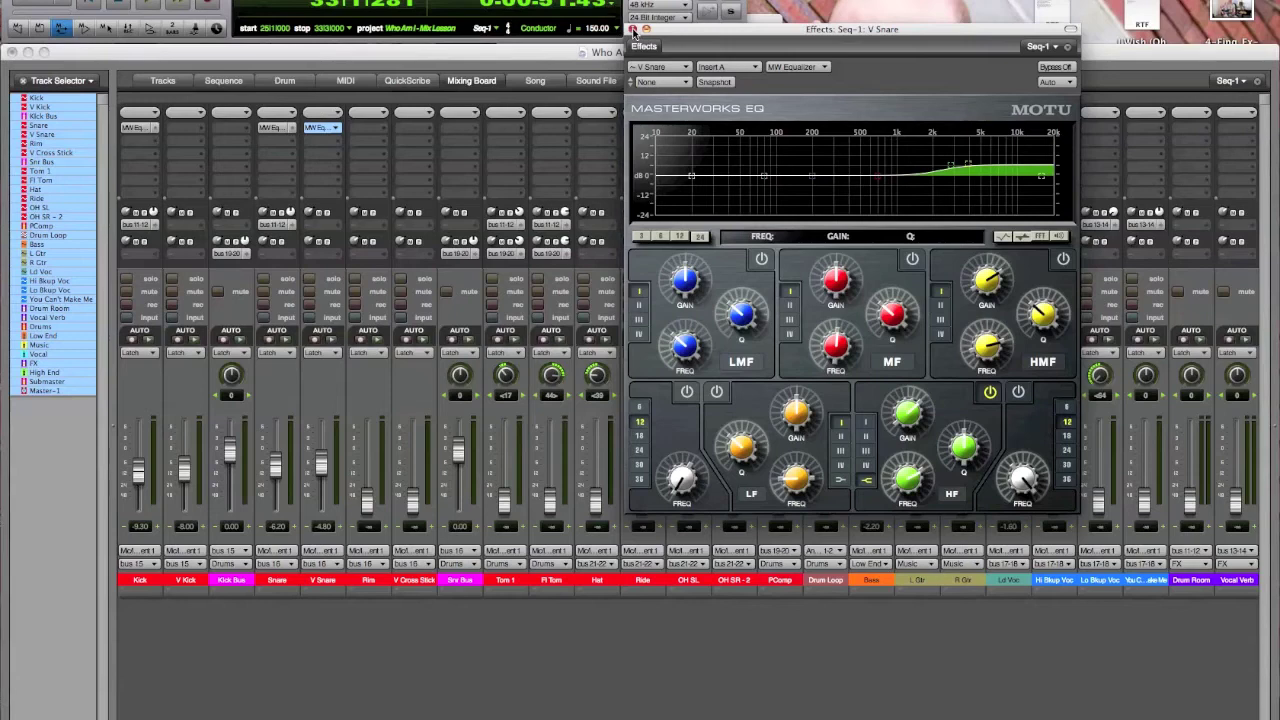
pyautogui.click(633, 30)
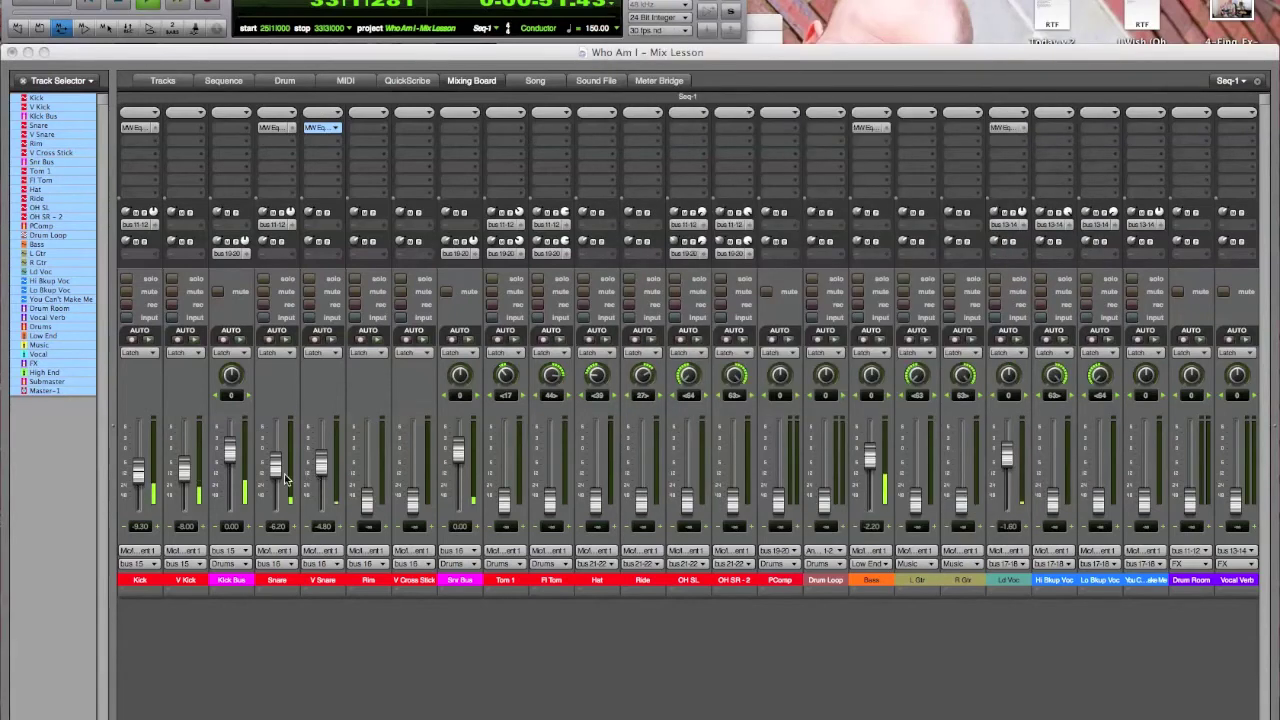
# Rebalance Snare to about -2.20 dB and V Snare to about -7.40 dB, and mute the Rim track.
pyautogui.moveTo(276, 476); pyautogui.dragTo(323, 478)
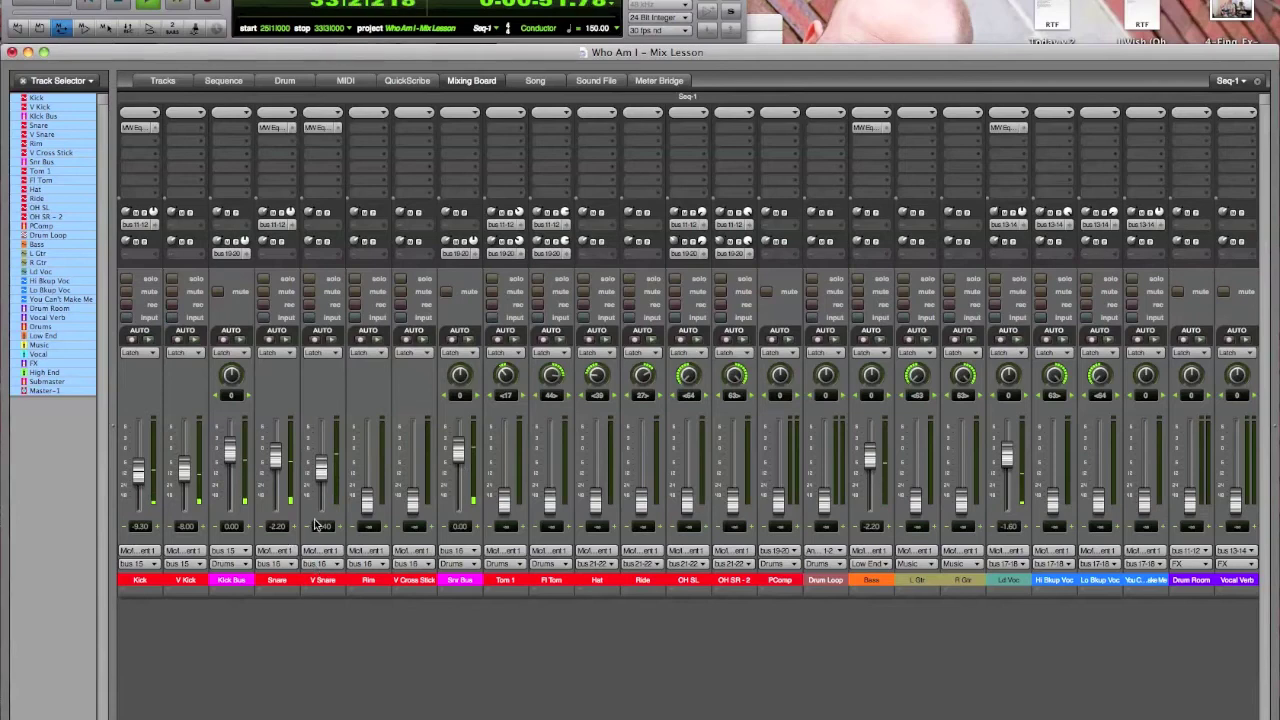
pyautogui.moveTo(367, 503); pyautogui.dragTo(383, 640)
pyautogui.click(355, 291)
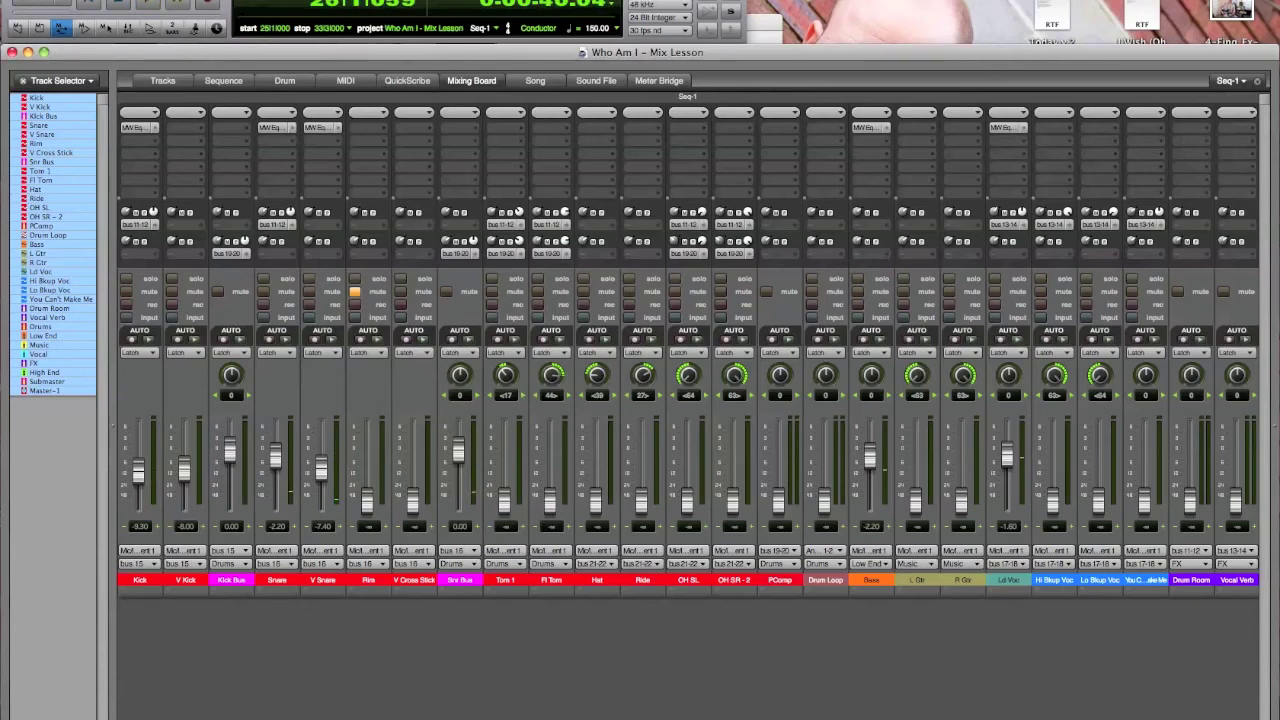
# Start playback and raise both overhead tracks, OH SL and OH SR - 2, together to about -8.50 dB.
pyautogui.hscroll(5, 993, 716)
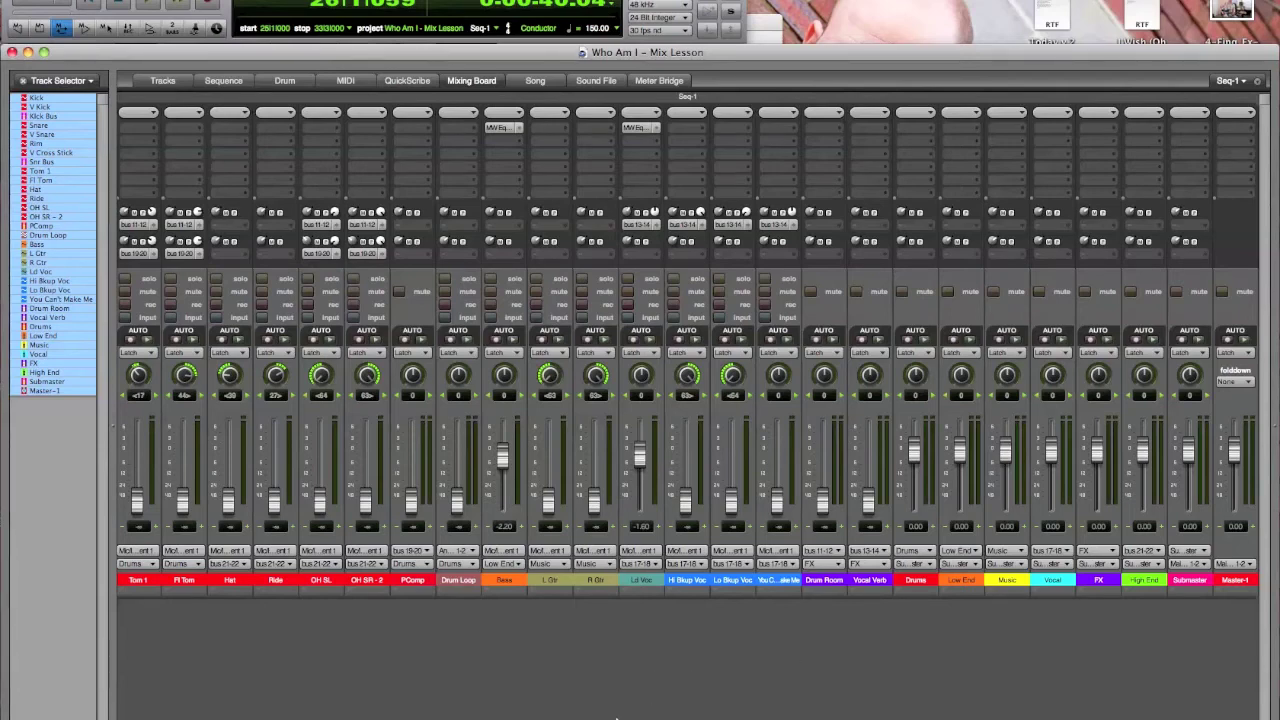
pyautogui.hscroll(-4, 688, 400)
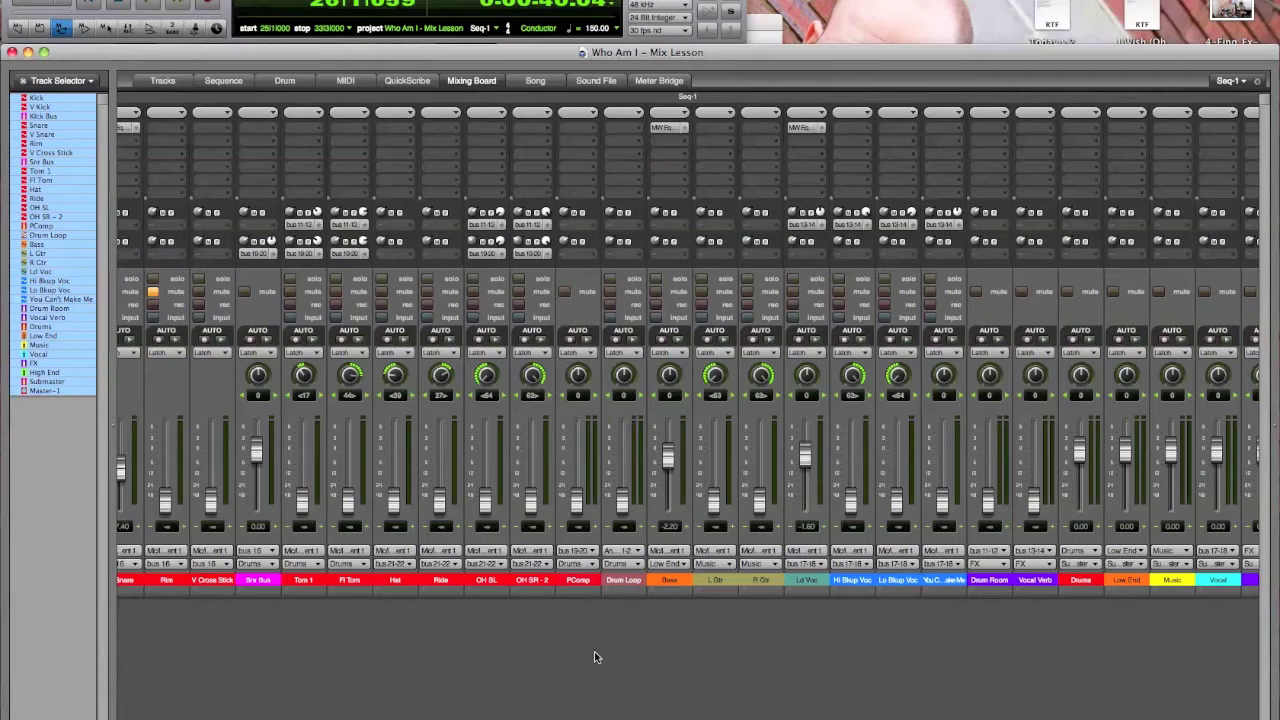
pyautogui.press('space')
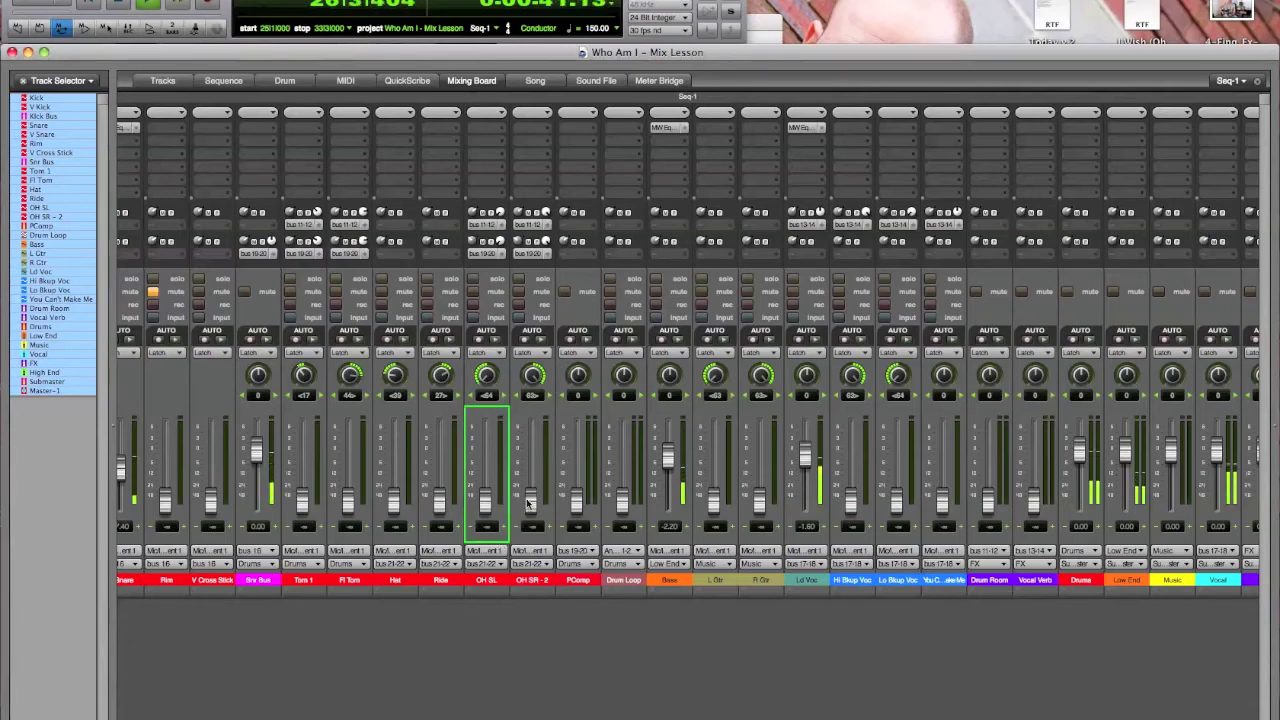
pyautogui.moveTo(533, 505); pyautogui.dragTo(533, 472)
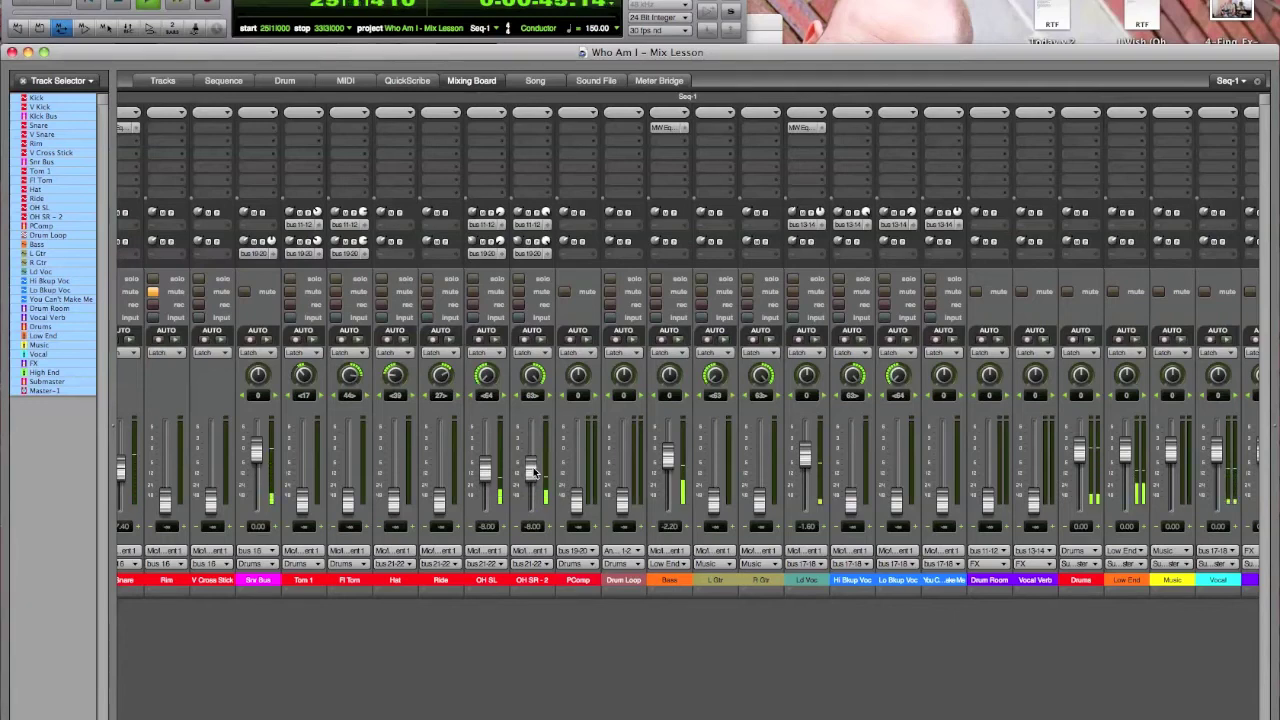
pyautogui.moveTo(535, 472); pyautogui.dragTo(535, 475)
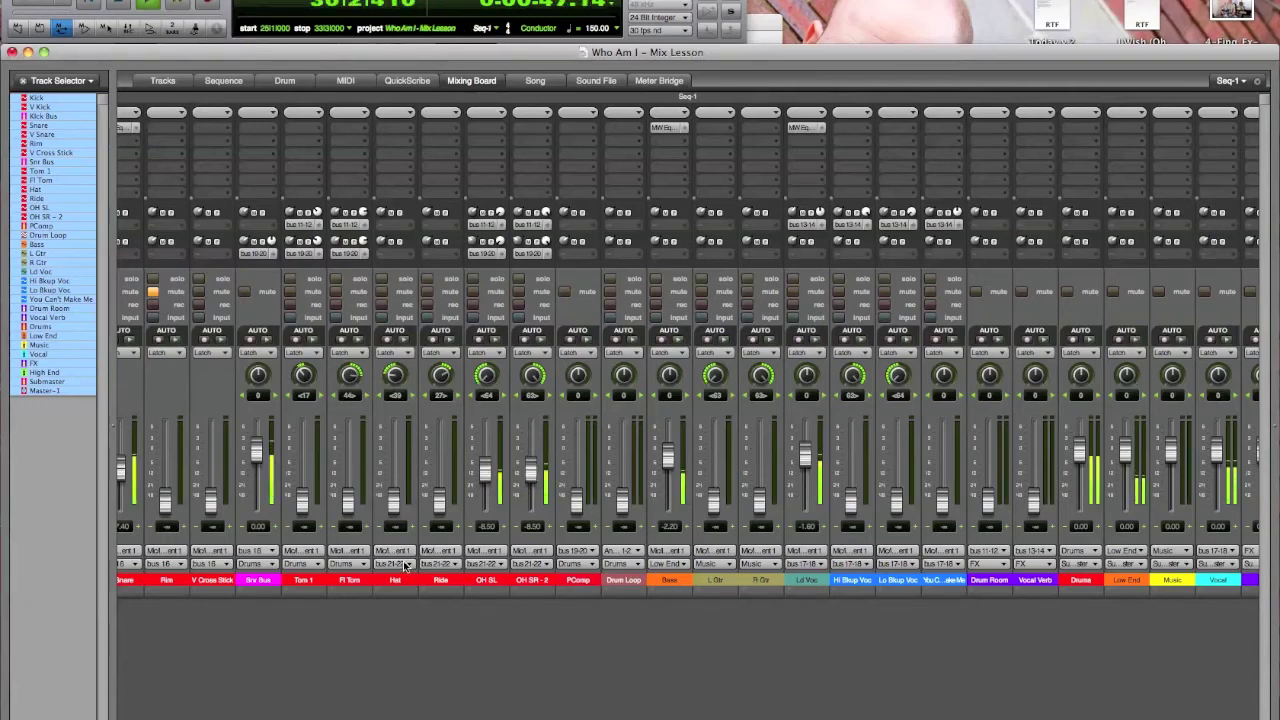
# Raise Hat to about -13.0 dB, Ride to about -12.0 dB, and Tom 1 and Fl Tom to about -8.00 dB.
pyautogui.moveTo(396, 508); pyautogui.dragTo(441, 481)
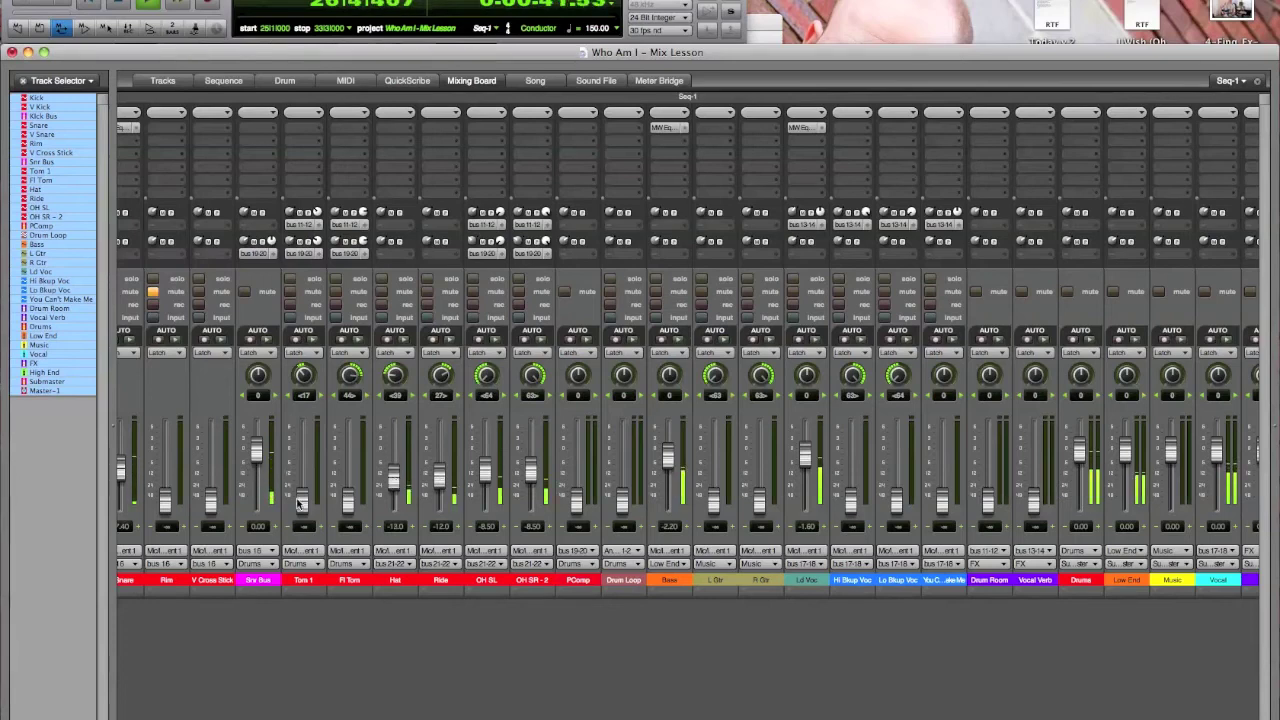
pyautogui.moveTo(348, 502); pyautogui.dragTo(355, 472)
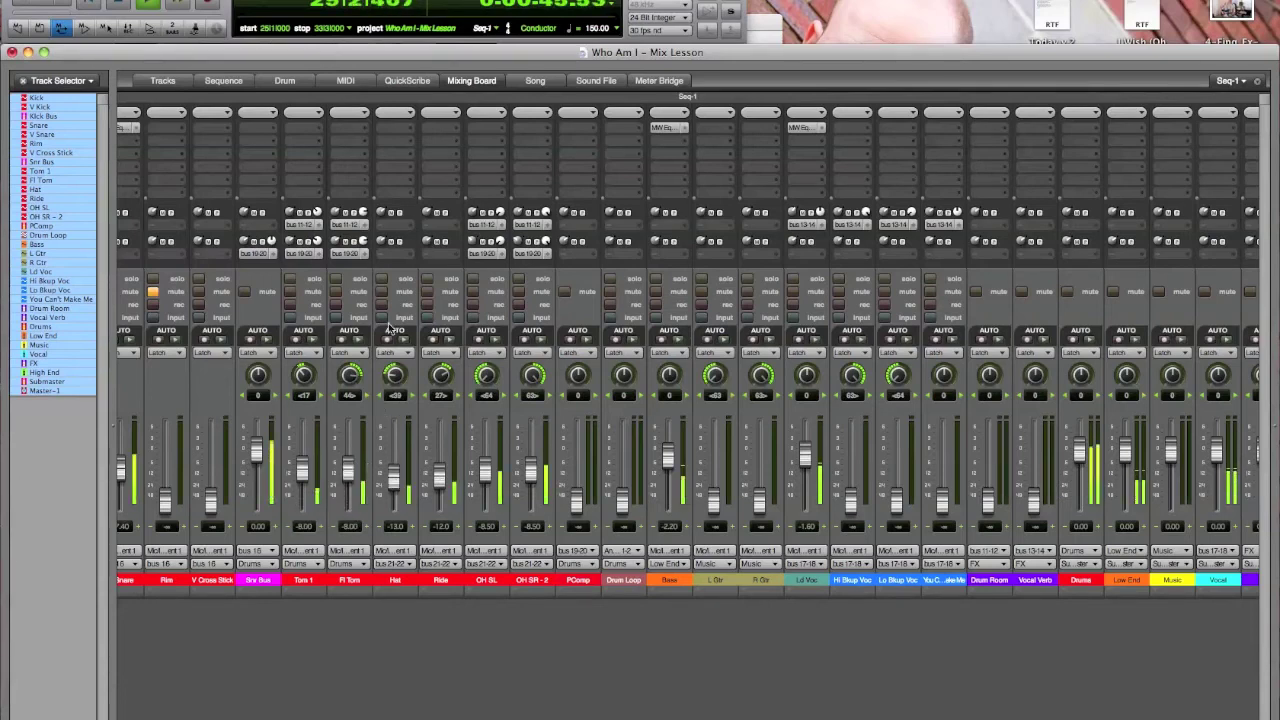
# Add the mono MW Equalizer to the Hat track's first insert slot.
pyautogui.click(406, 127)
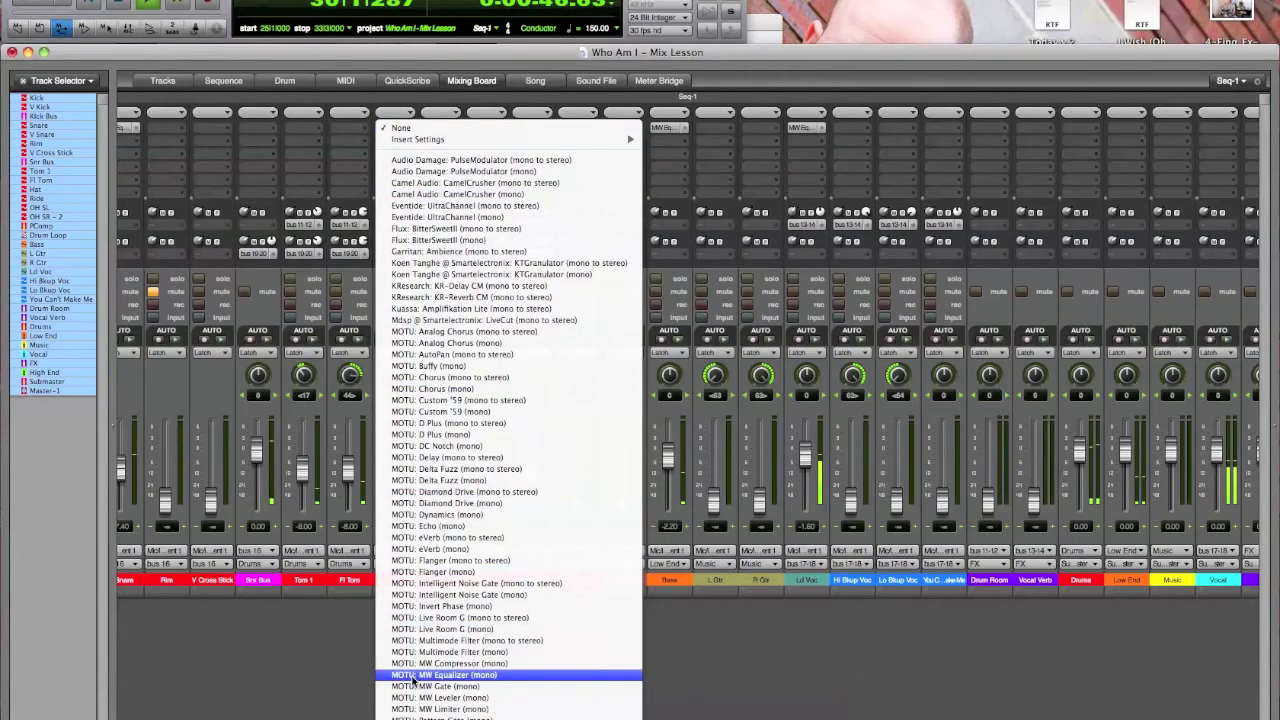
pyautogui.click(411, 676)
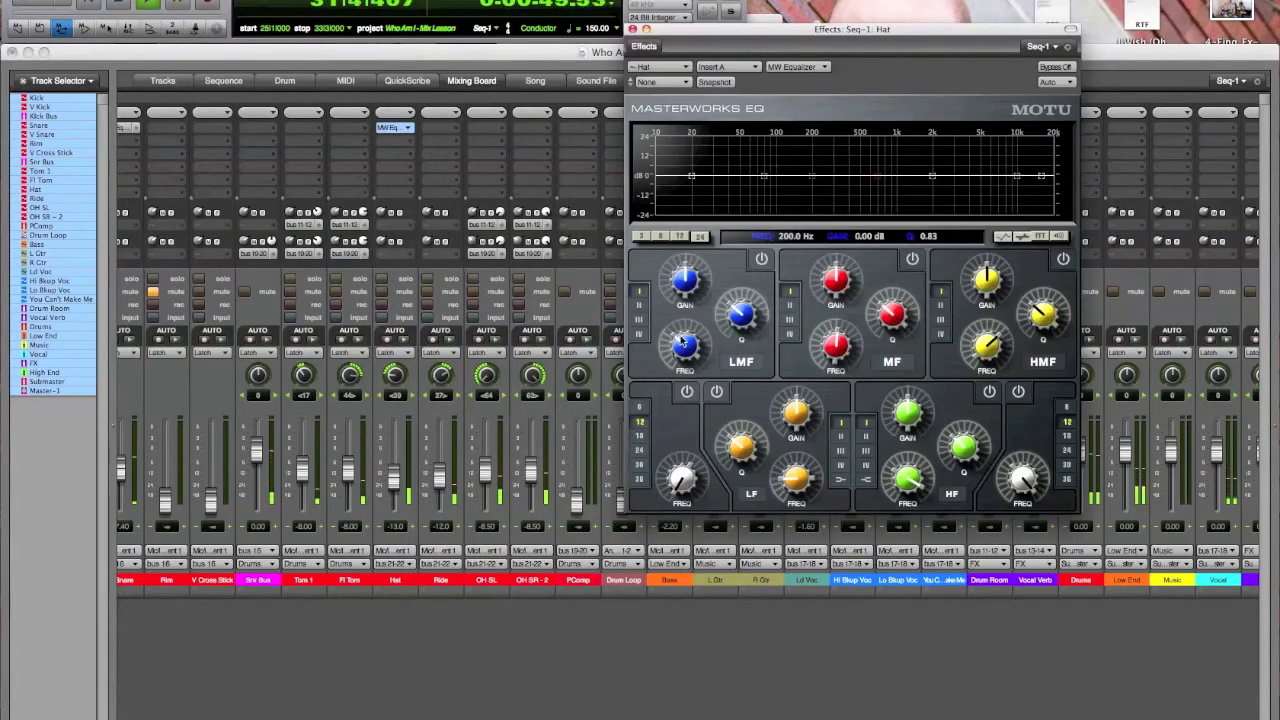
# Filter the Hat's lows with a 24 dB/octave high-pass around 70 Hz and add a narrow low-mid cut around 300 Hz.
pyautogui.click(686, 393)
pyautogui.click(639, 451)
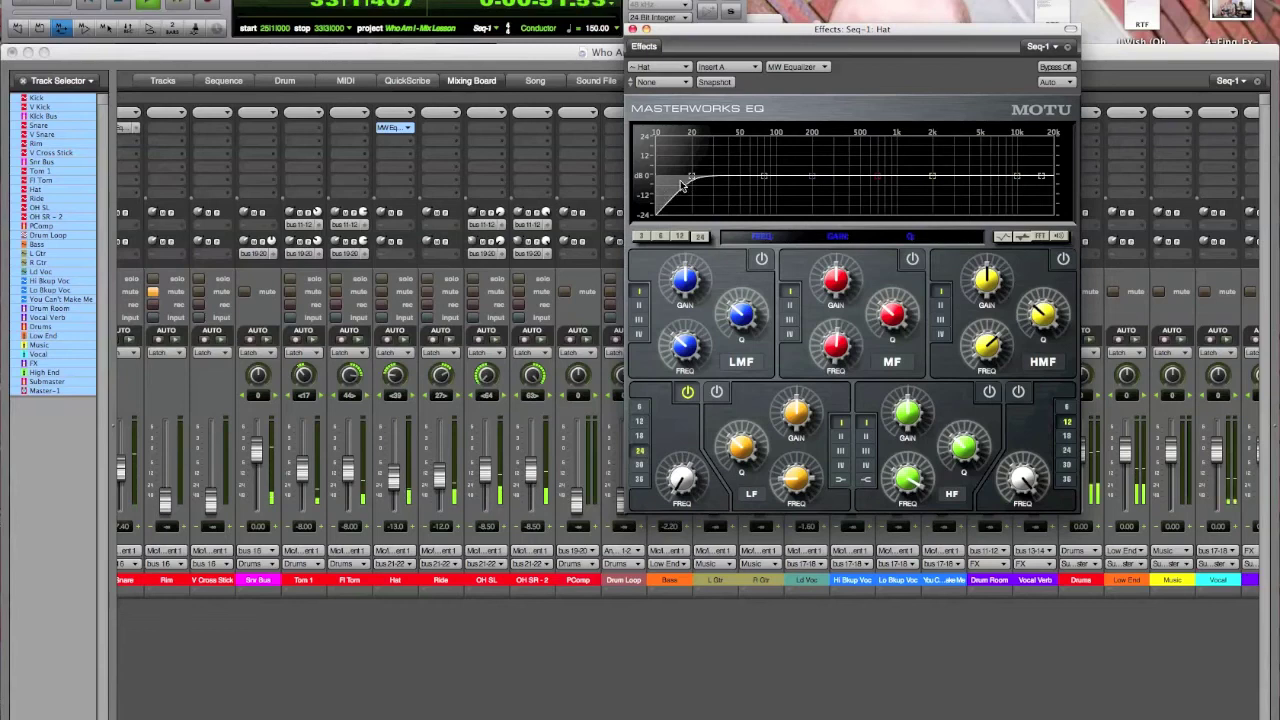
pyautogui.moveTo(691, 177); pyautogui.dragTo(815, 156)
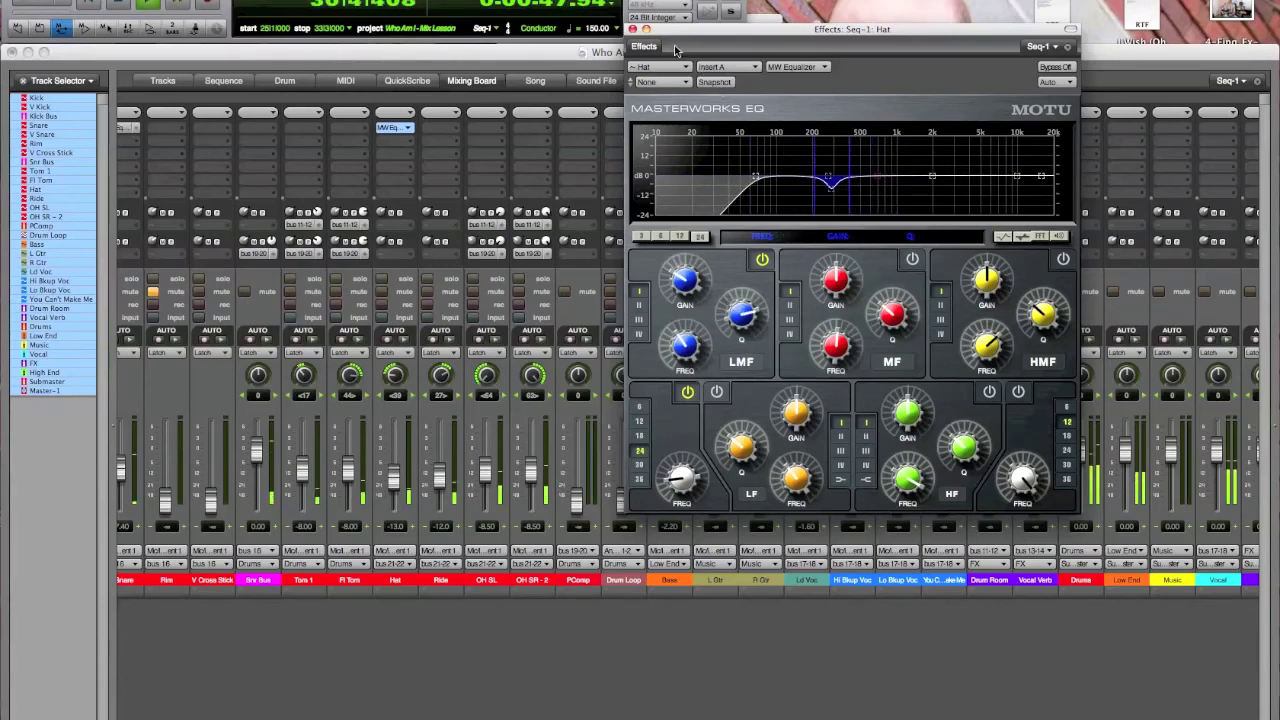
pyautogui.click(632, 29)
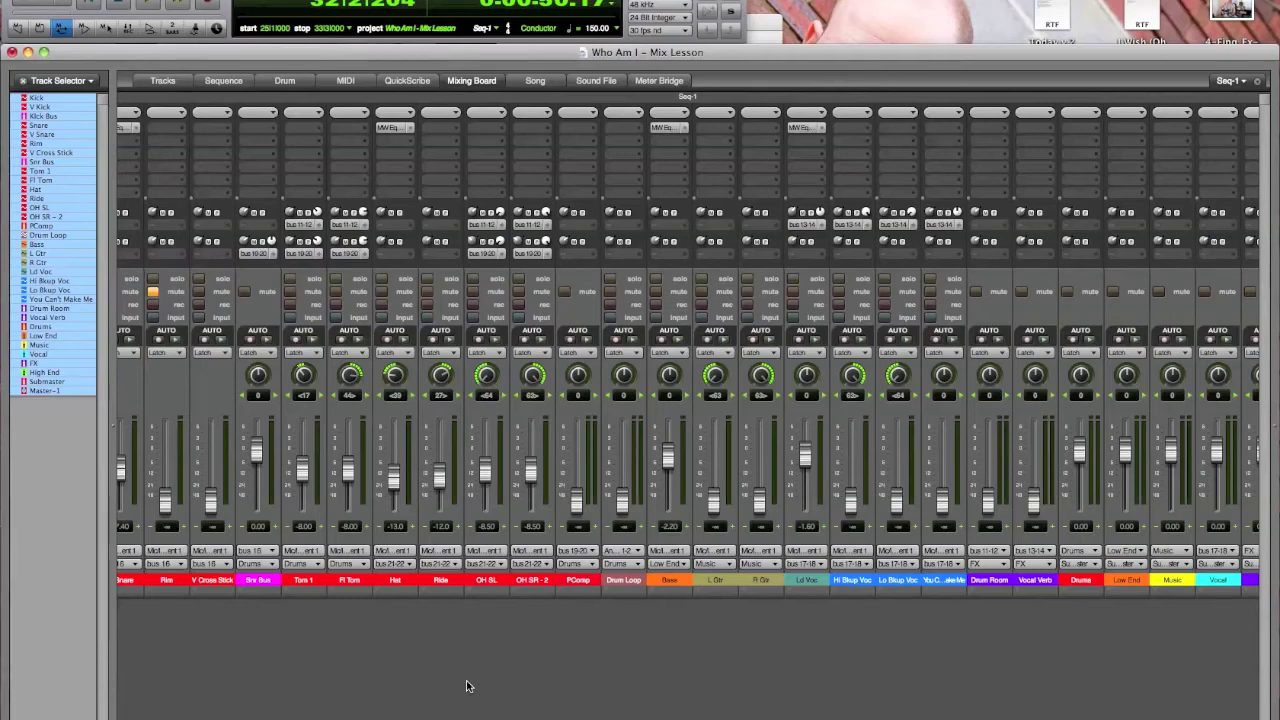
# Audition the mix, stop playback, and raise L Gtr and R Gtr together to about -9.00 dB.
pyautogui.press('space')
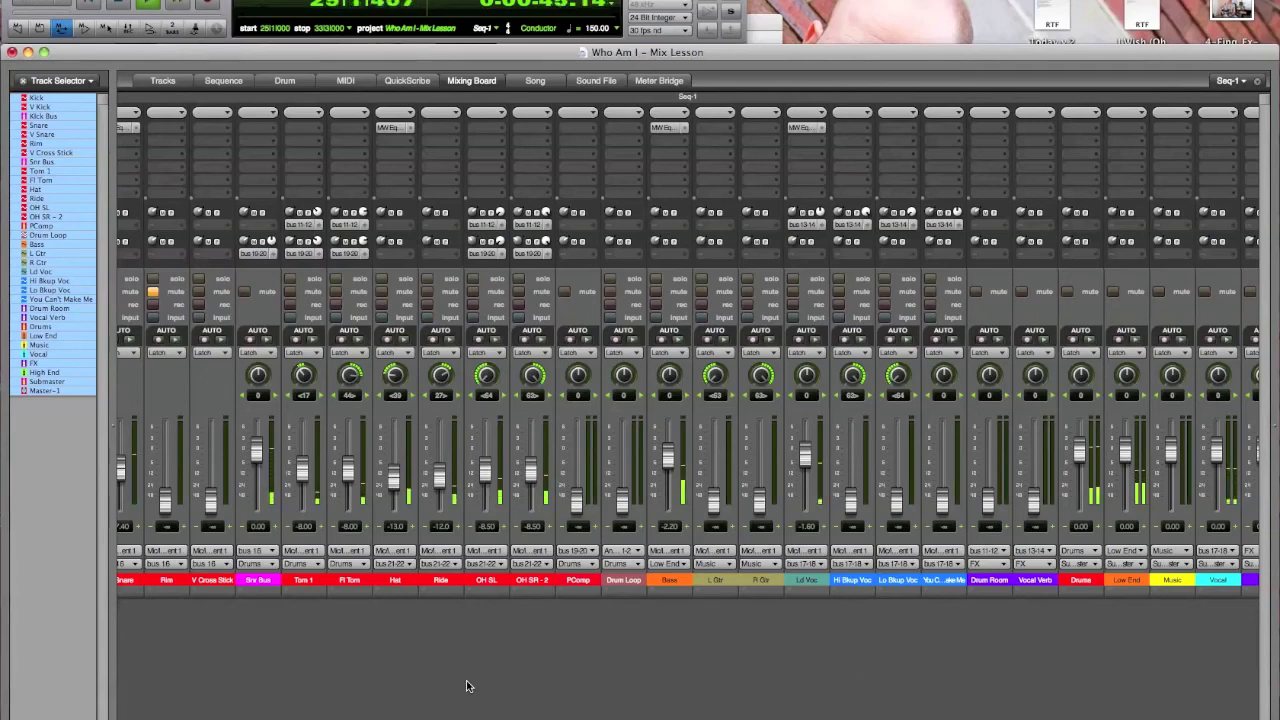
pyautogui.press('space')
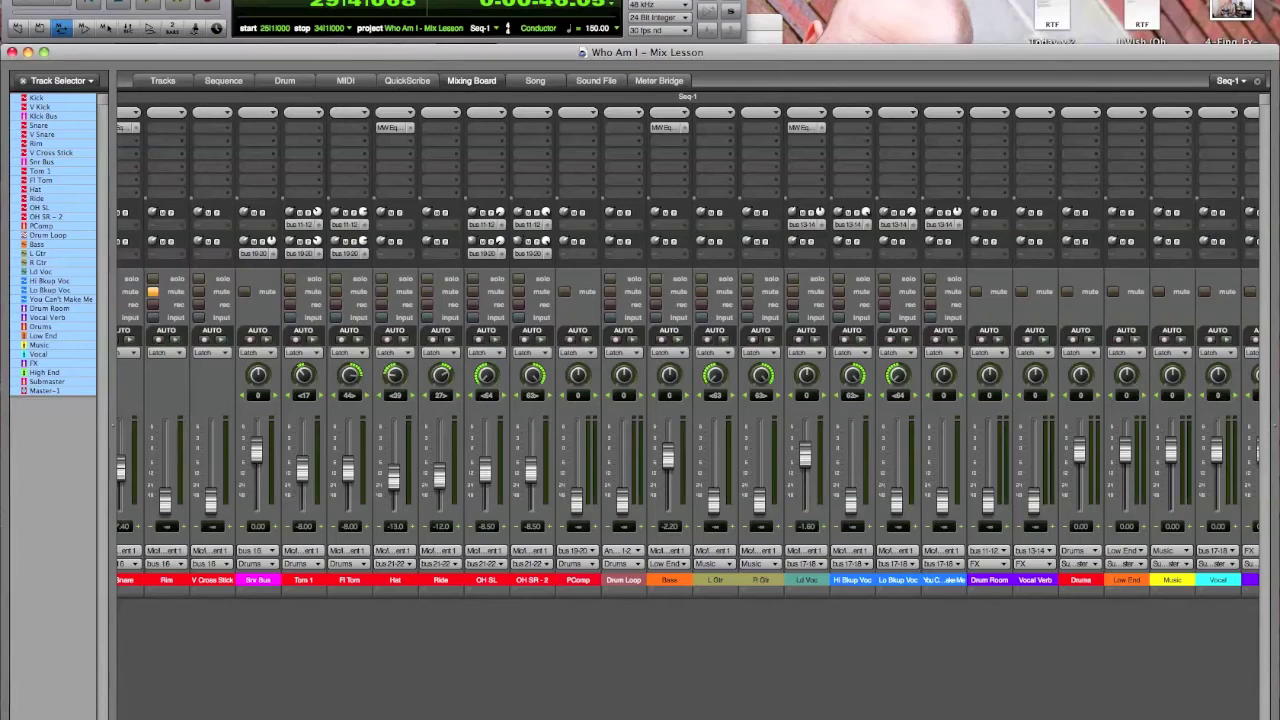
pyautogui.hscroll(5, 688, 350)
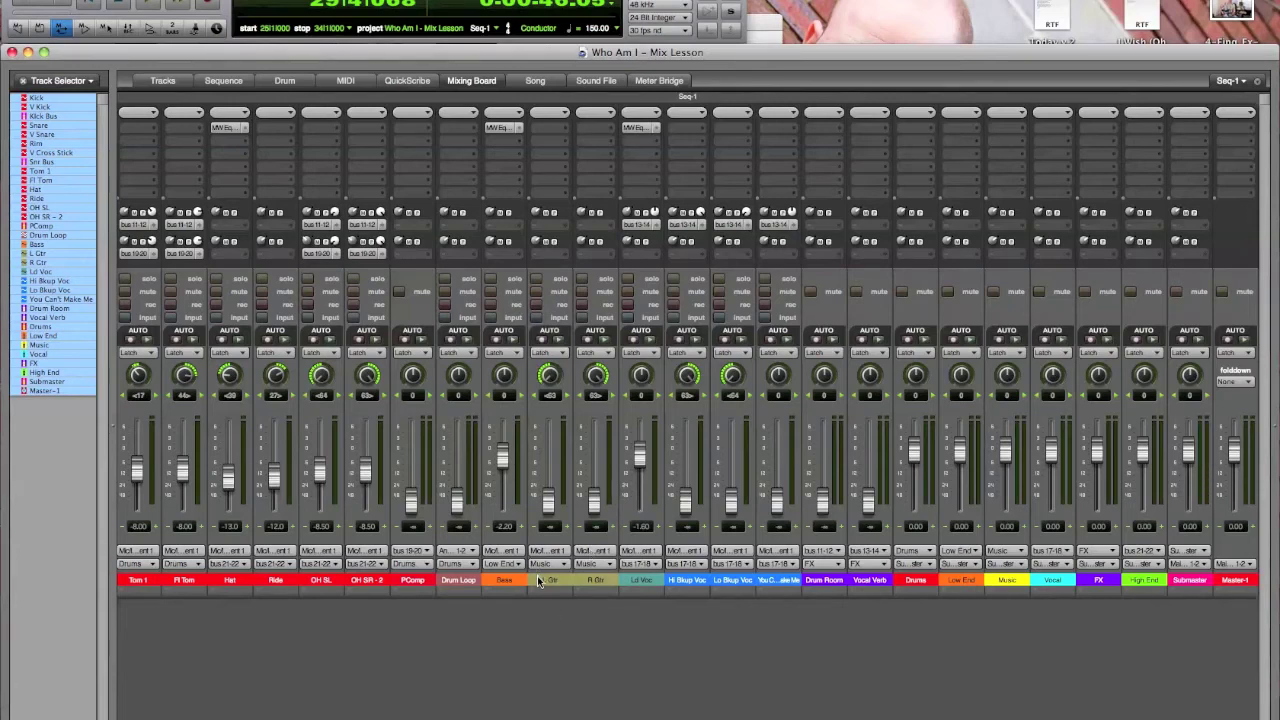
pyautogui.moveTo(595, 503); pyautogui.dragTo(596, 476)
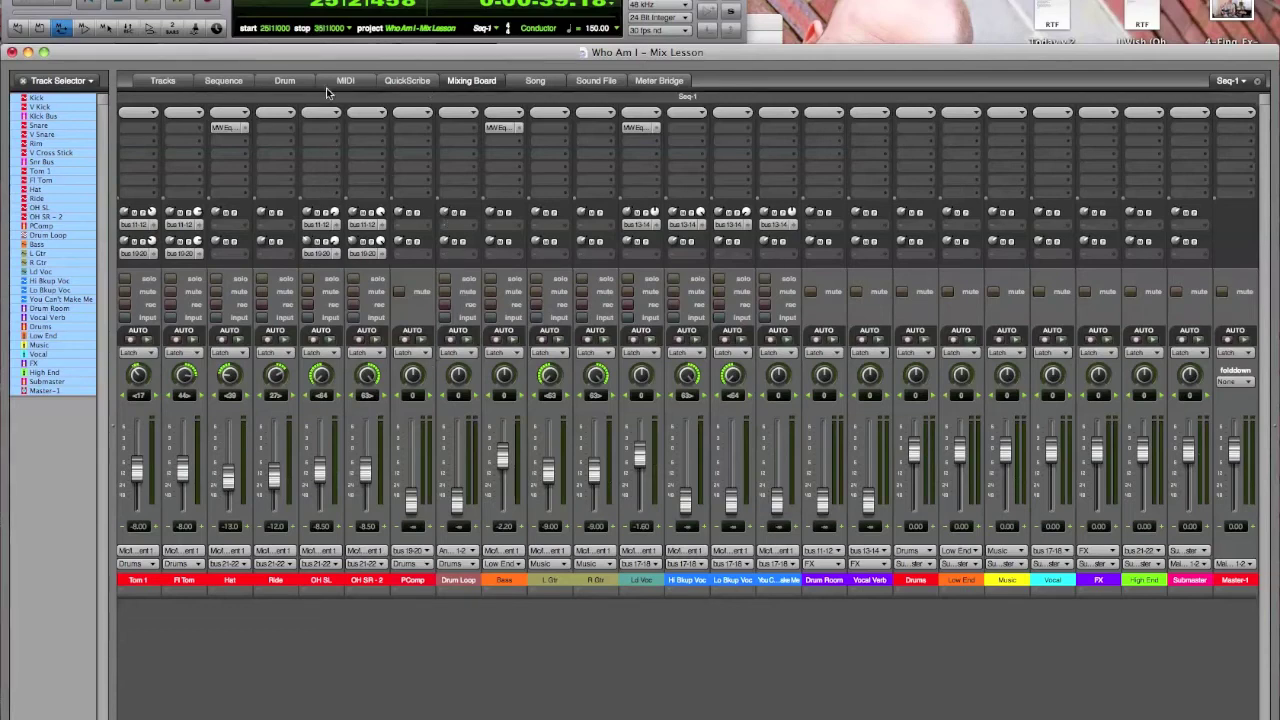
# Set the playback stop point to bar 33 in the sequence view, and return to the mixing board with all tracks shown.
pyautogui.click(224, 81)
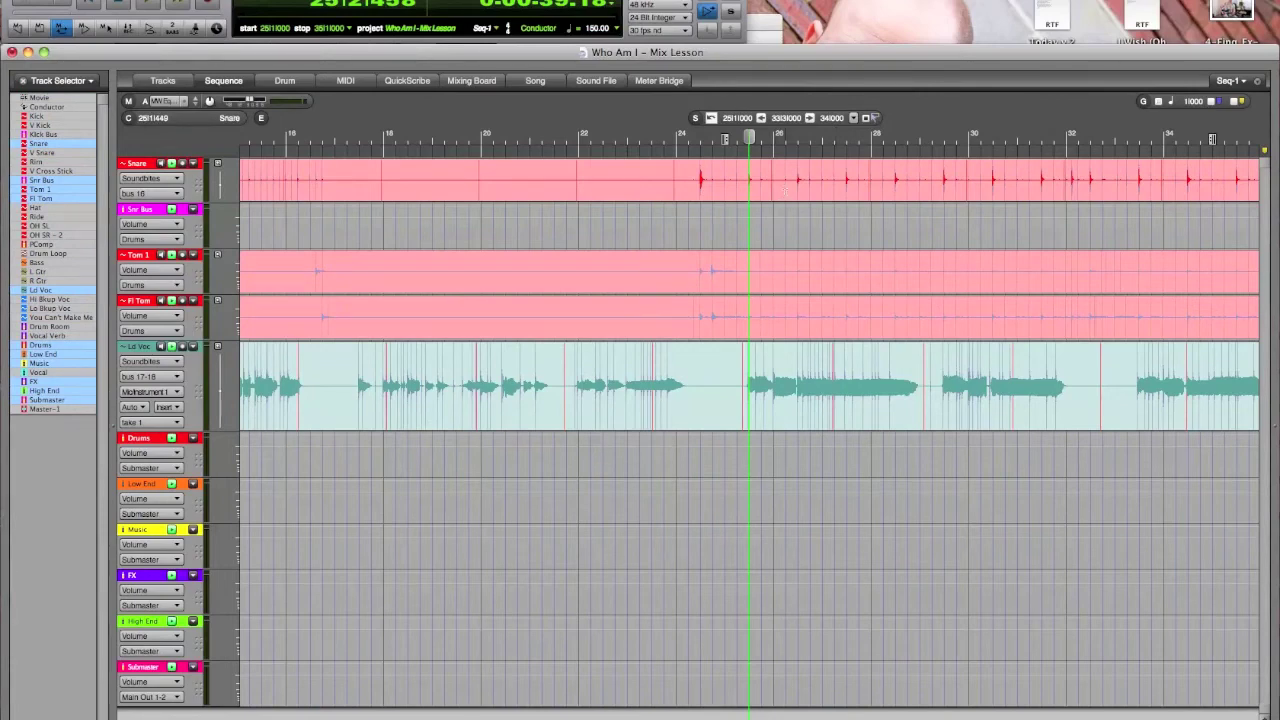
pyautogui.press('super+Left')
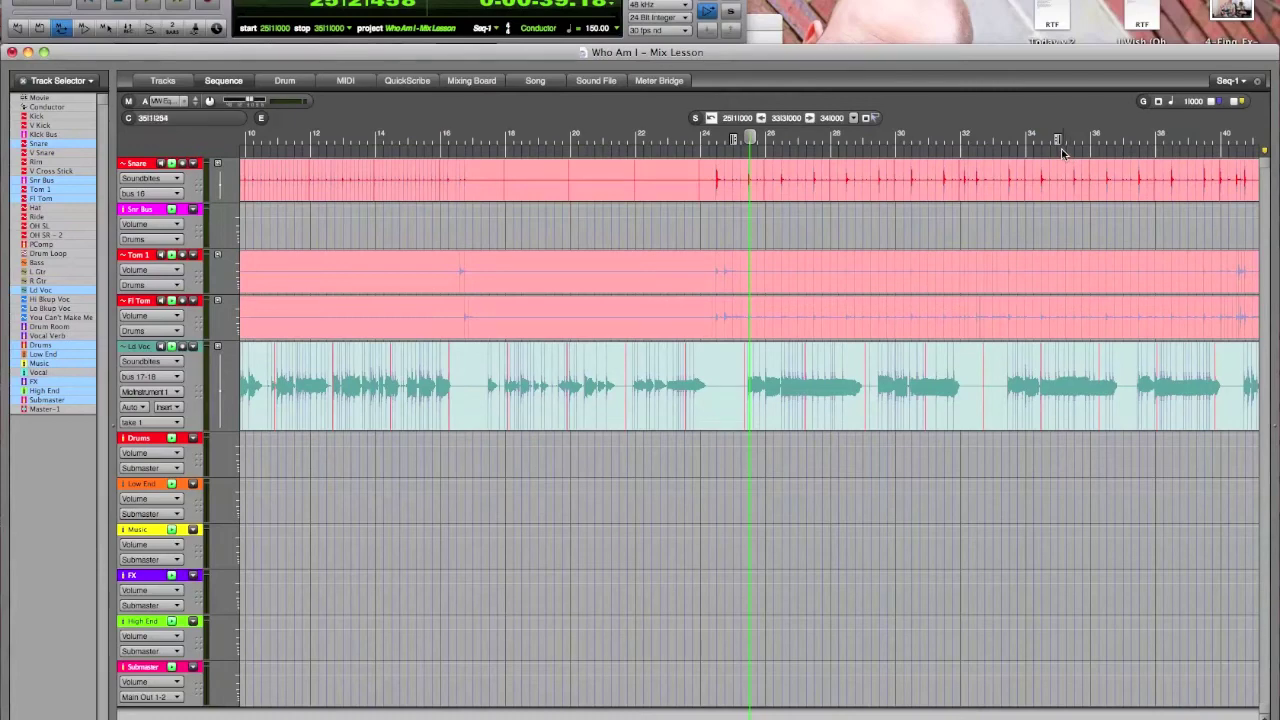
pyautogui.moveTo(1058, 140); pyautogui.dragTo(1057, 140)
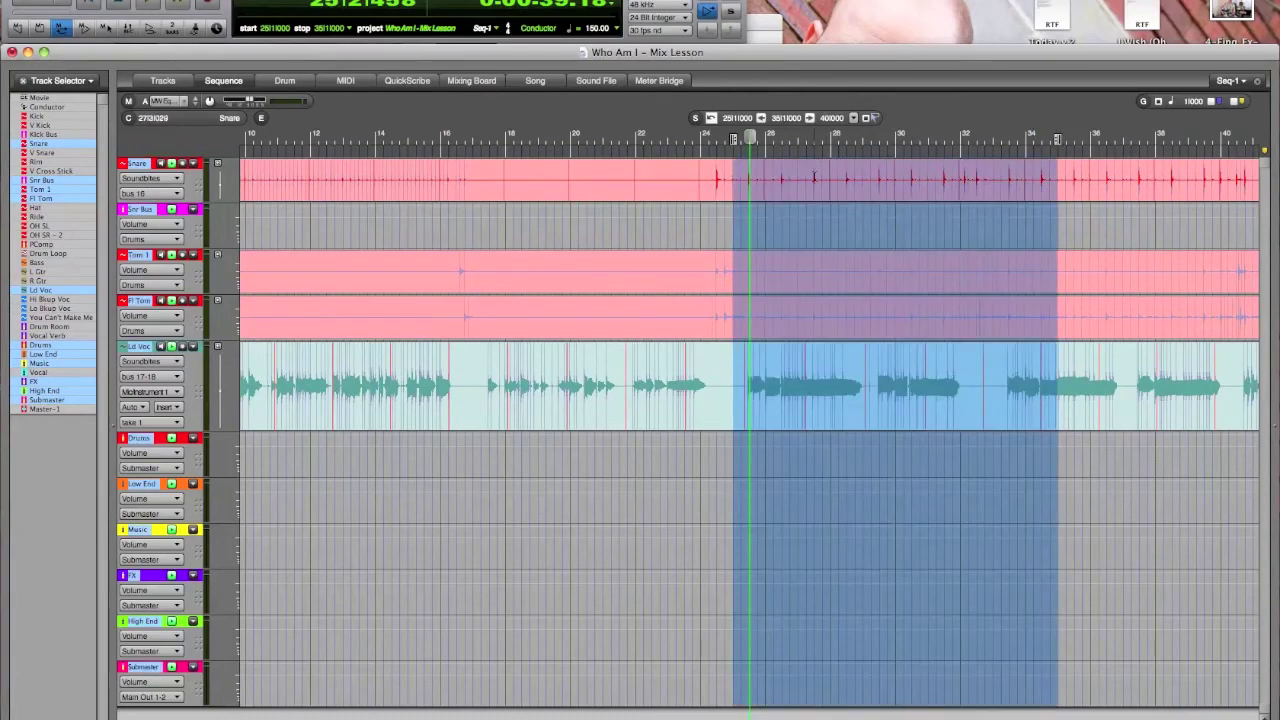
pyautogui.click(814, 178)
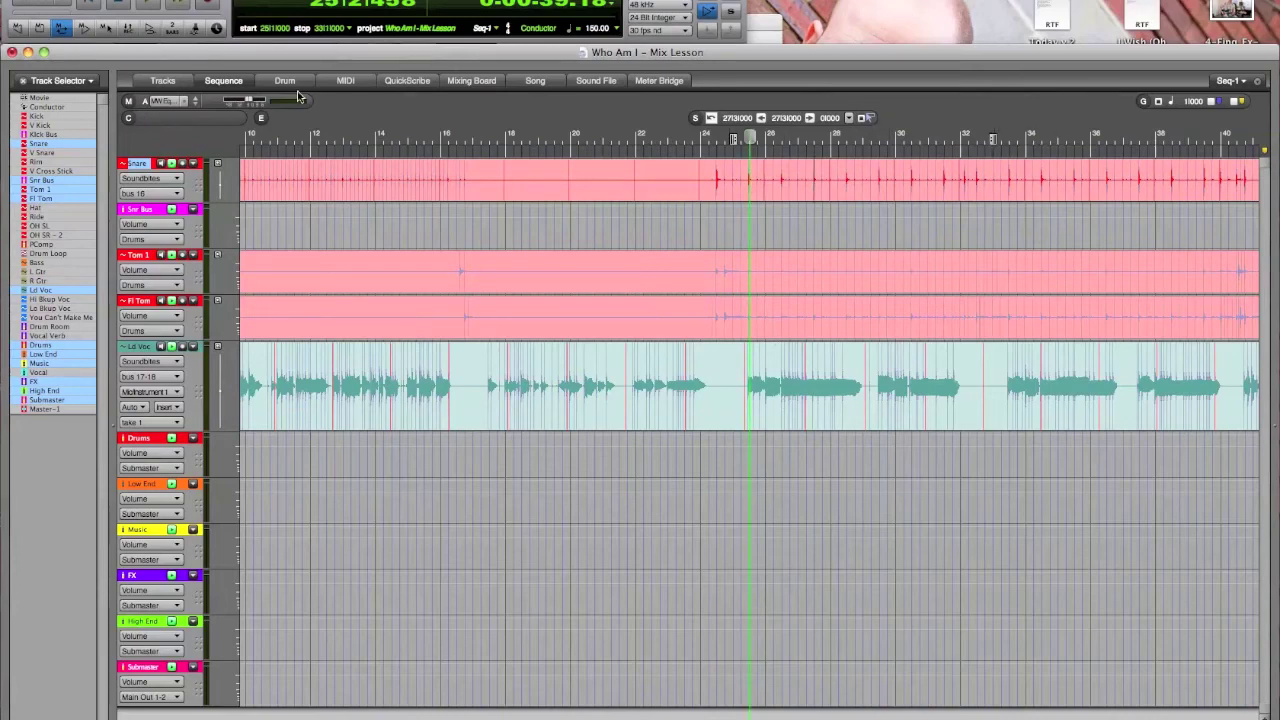
pyautogui.click(476, 81)
pyautogui.press('super+a')
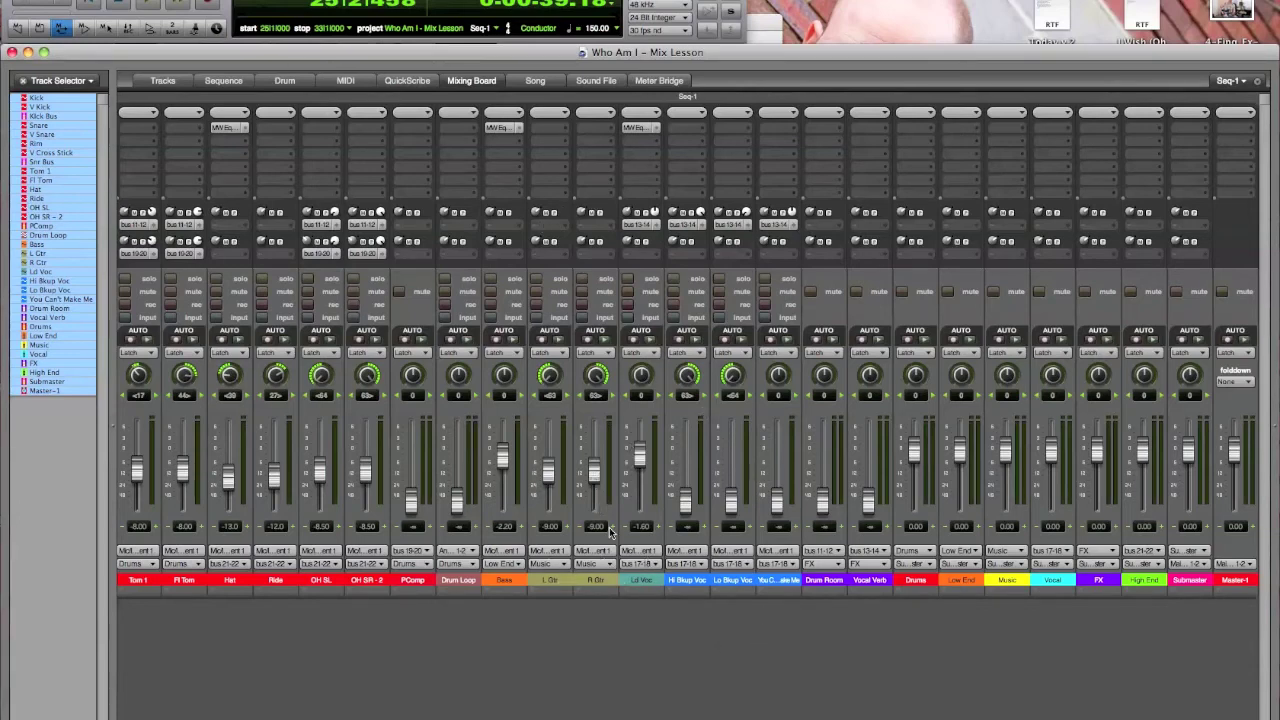
# Rebalance the guitars during playback, setting L Gtr to about -9.00 dB and R Gtr to about -7.20 dB.
pyautogui.press('space')
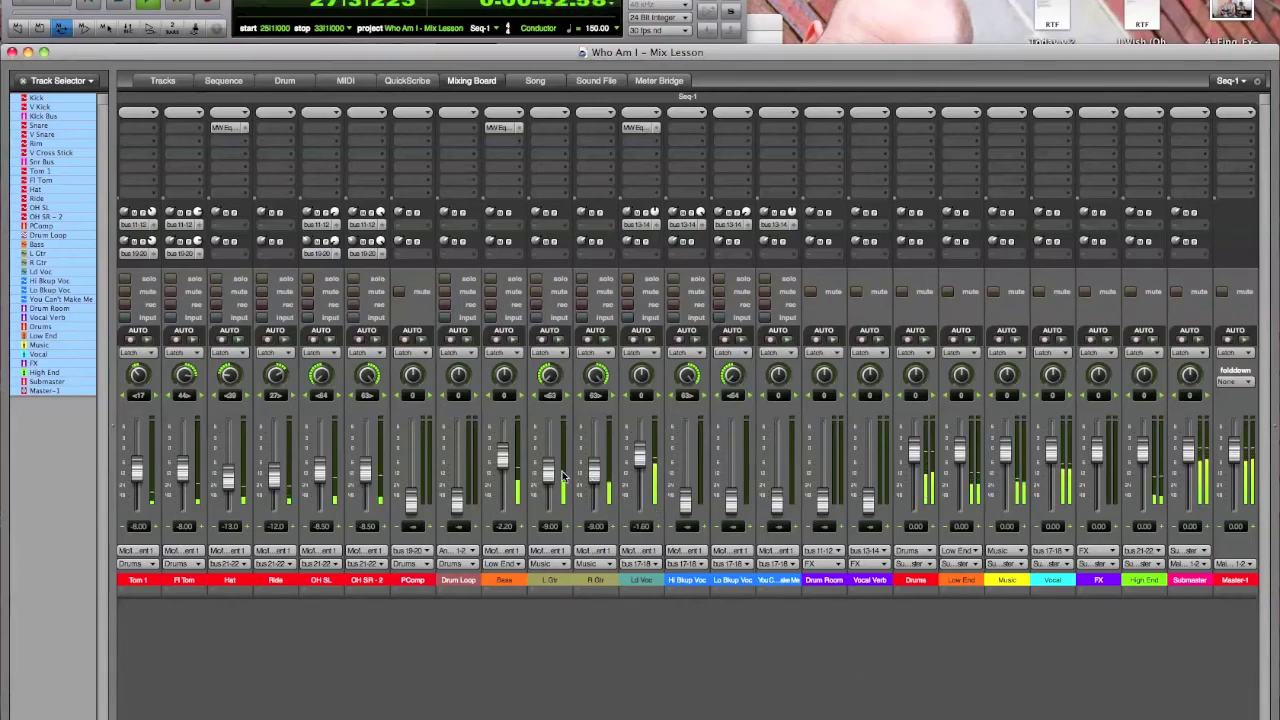
pyautogui.moveTo(591, 474); pyautogui.dragTo(591, 472)
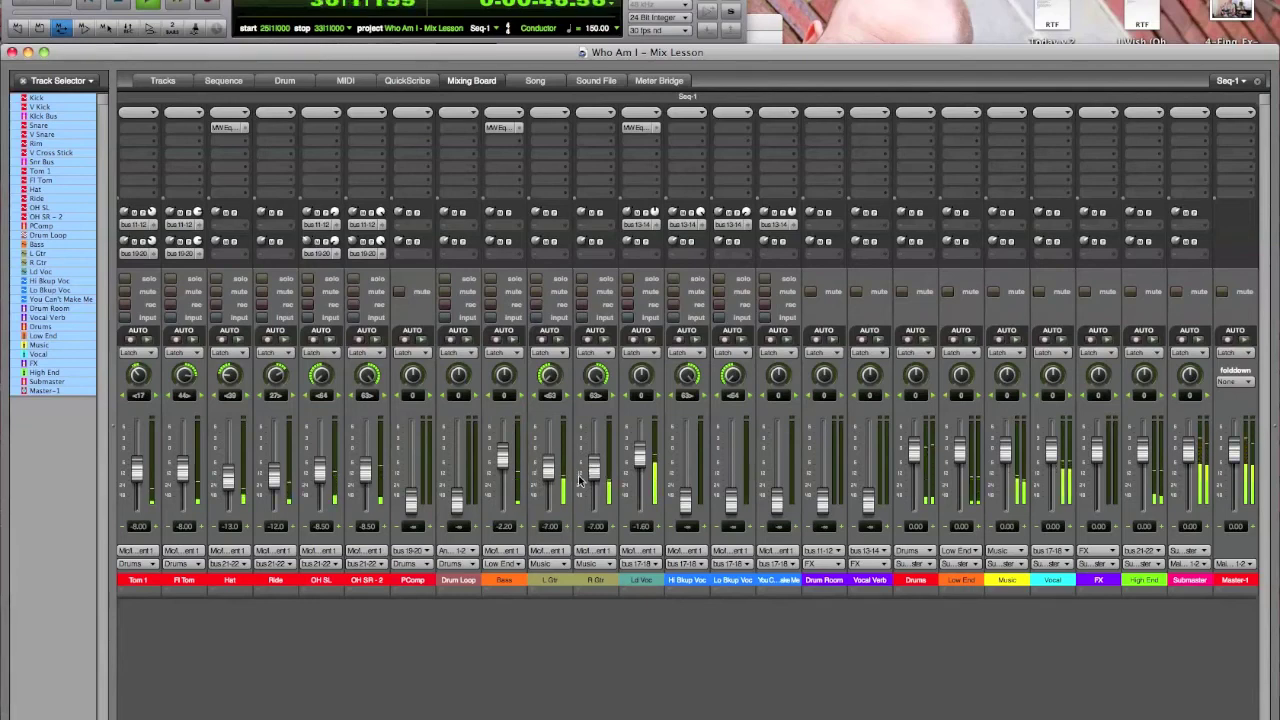
pyautogui.moveTo(591, 474); pyautogui.dragTo(550, 478)
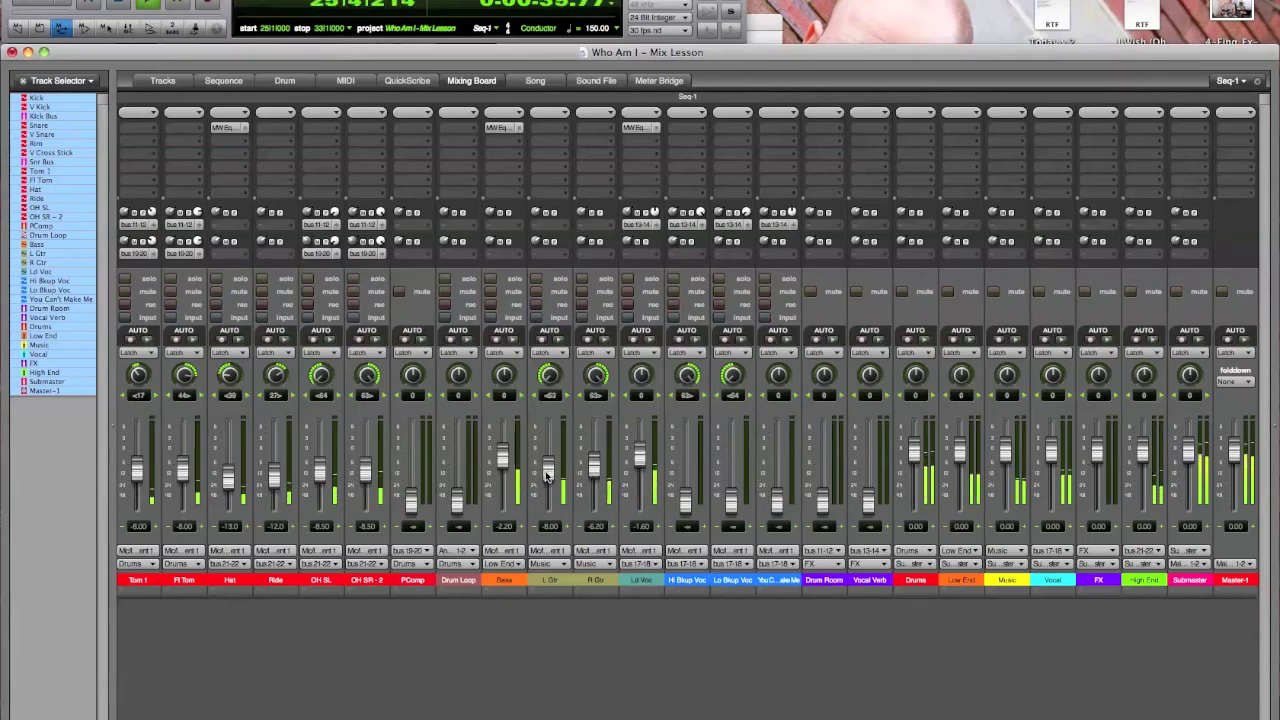
pyautogui.moveTo(547, 477); pyautogui.dragTo(548, 481)
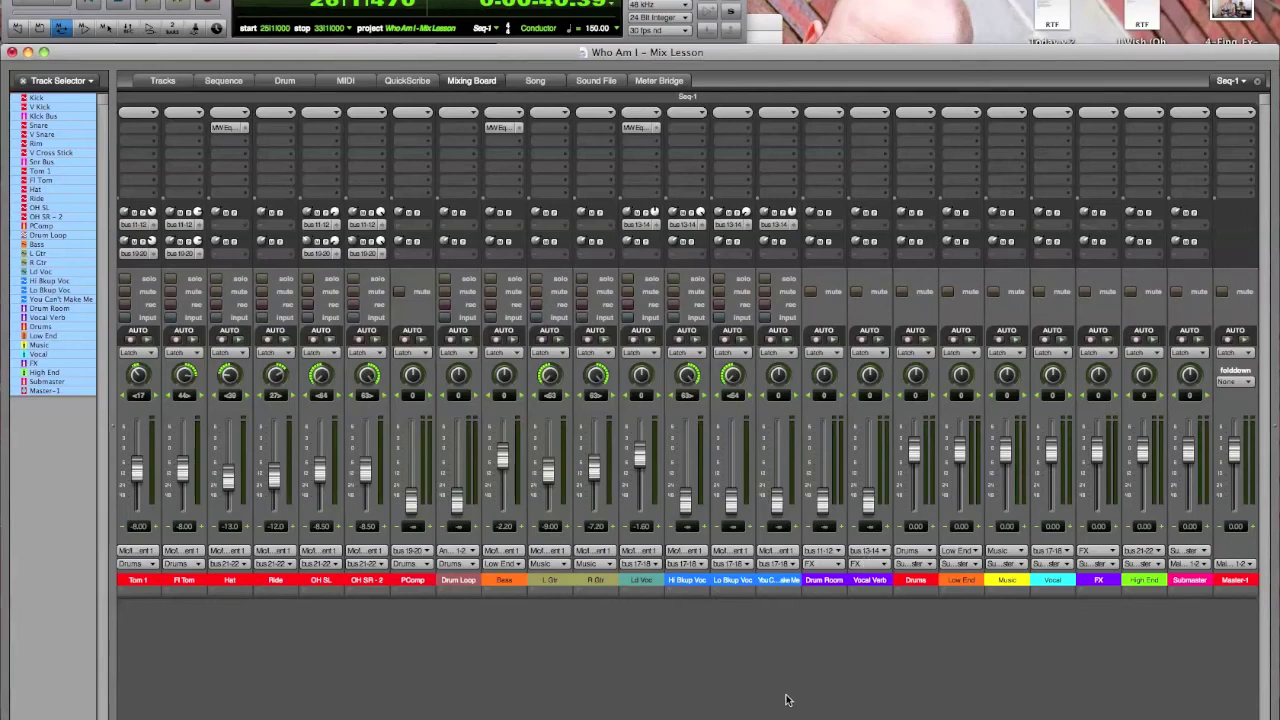
# Start playback and raise Hi Bkup Voc and Lo Bkup Voc together to about -6.50 dB.
pyautogui.press('space')
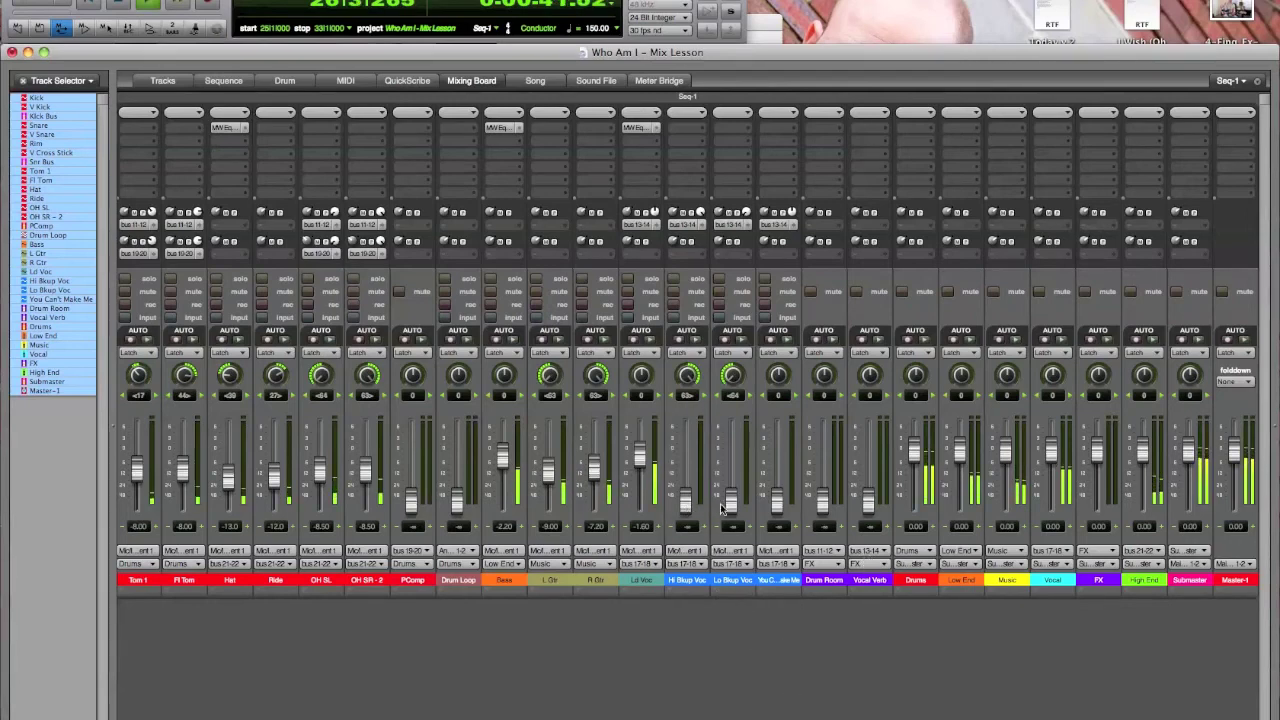
pyautogui.moveTo(729, 501); pyautogui.dragTo(731, 471)
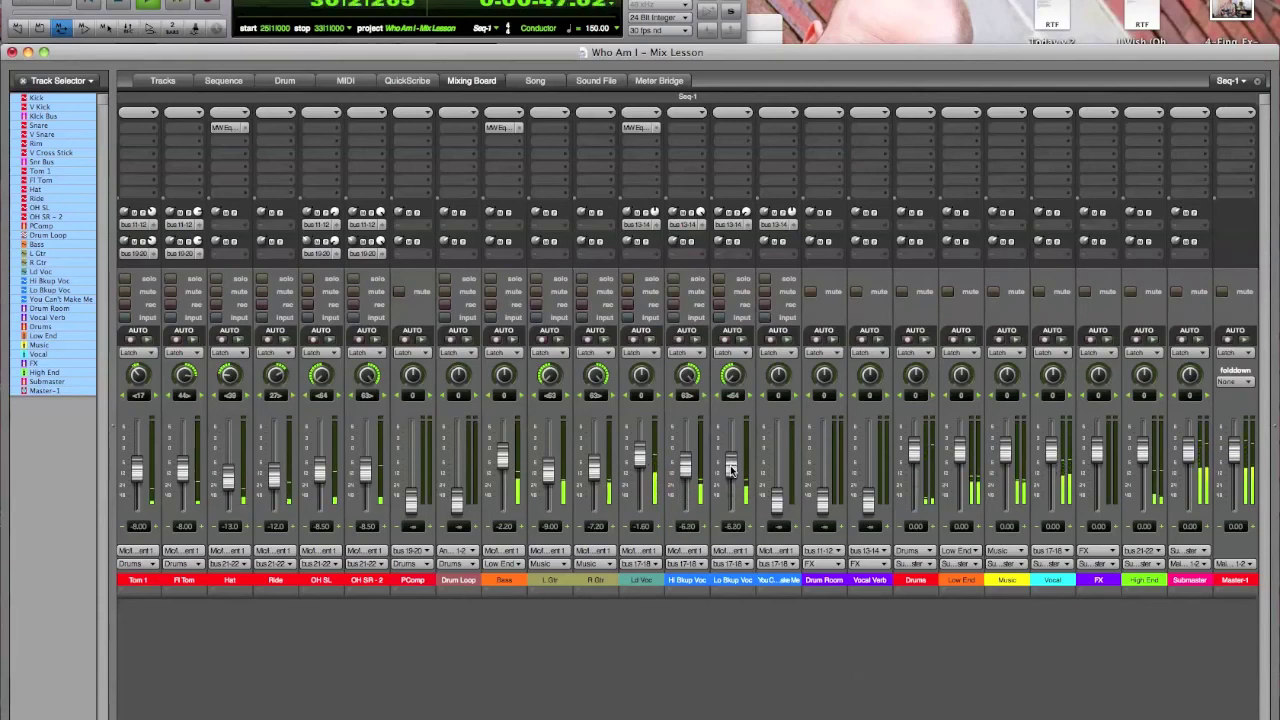
pyautogui.moveTo(731, 471); pyautogui.dragTo(731, 475)
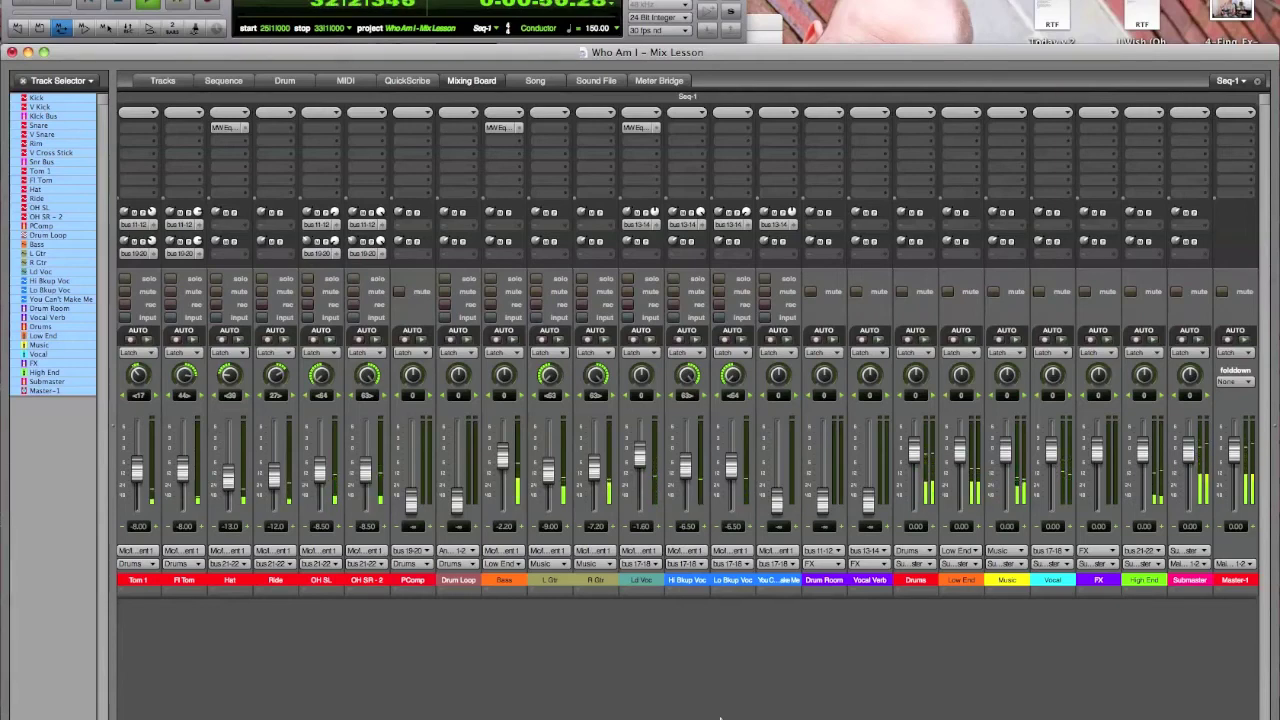
# Add the mono MW Equalizer to Hi Bkup Voc's first insert slot with a 24 dB/octave high-pass just below 100 Hz.
pyautogui.click(698, 130)
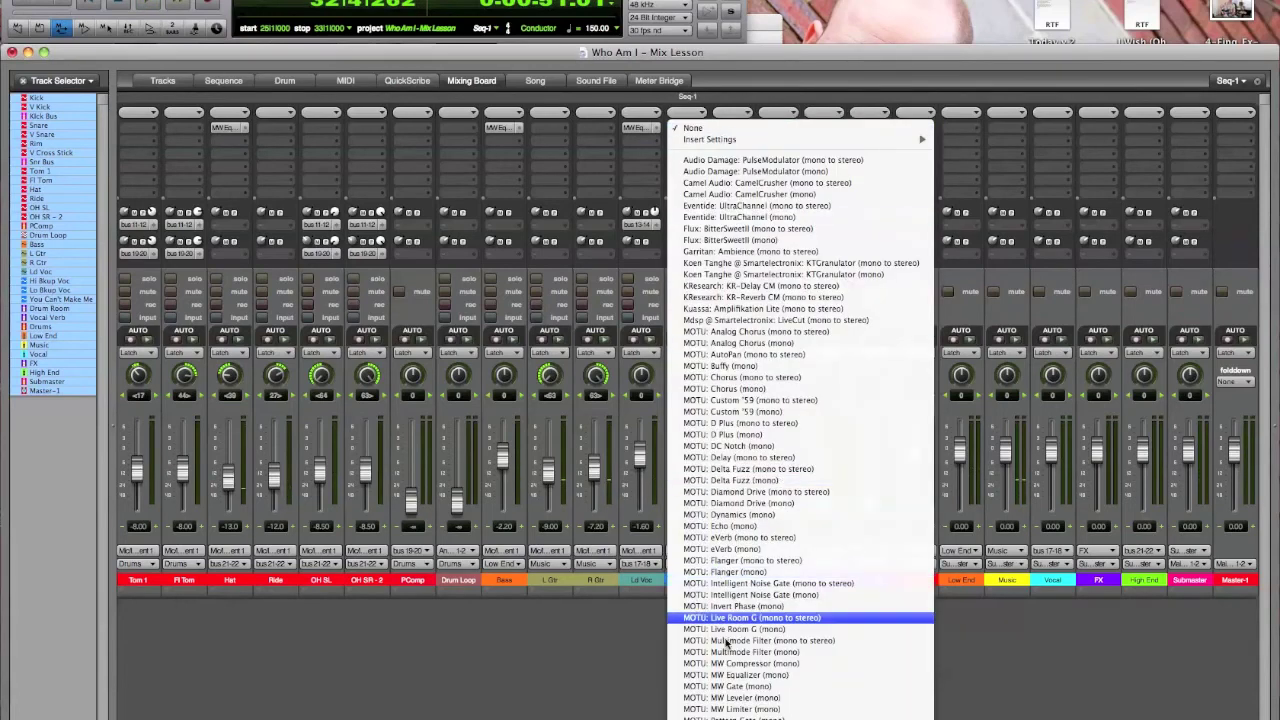
pyautogui.click(721, 678)
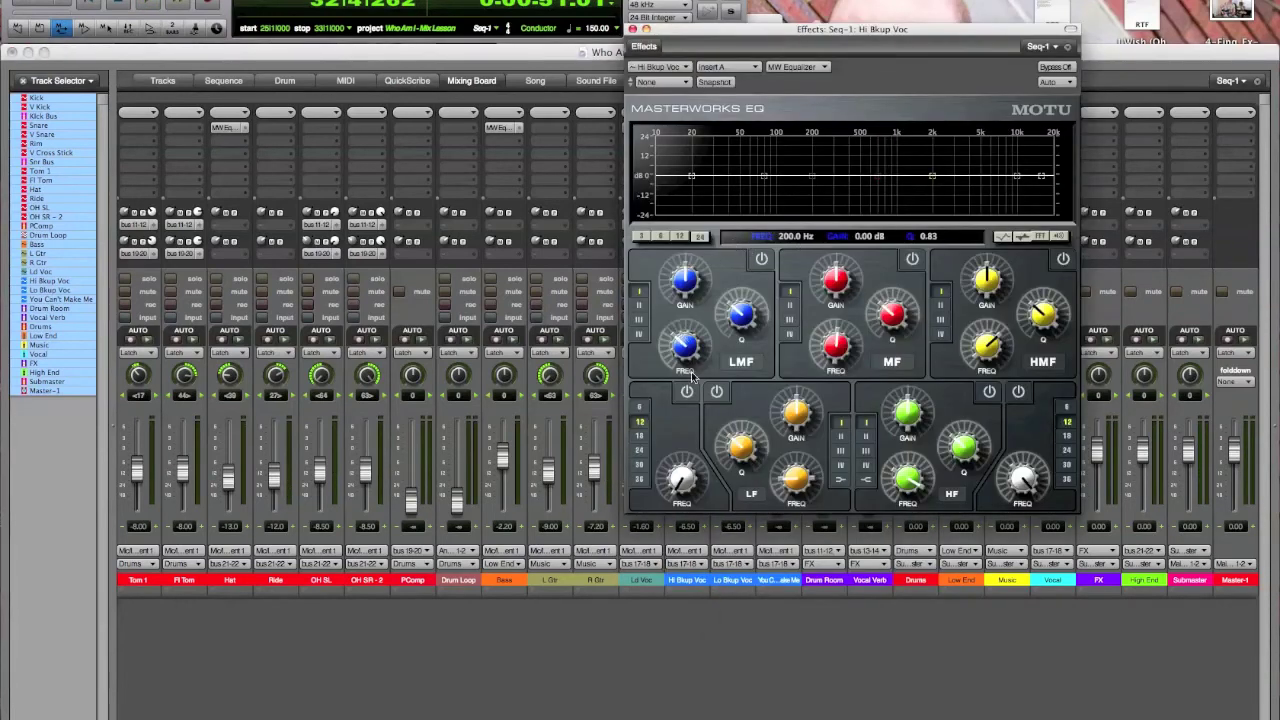
pyautogui.click(640, 450)
pyautogui.moveTo(694, 181); pyautogui.dragTo(765, 178)
pyautogui.click(770, 614)
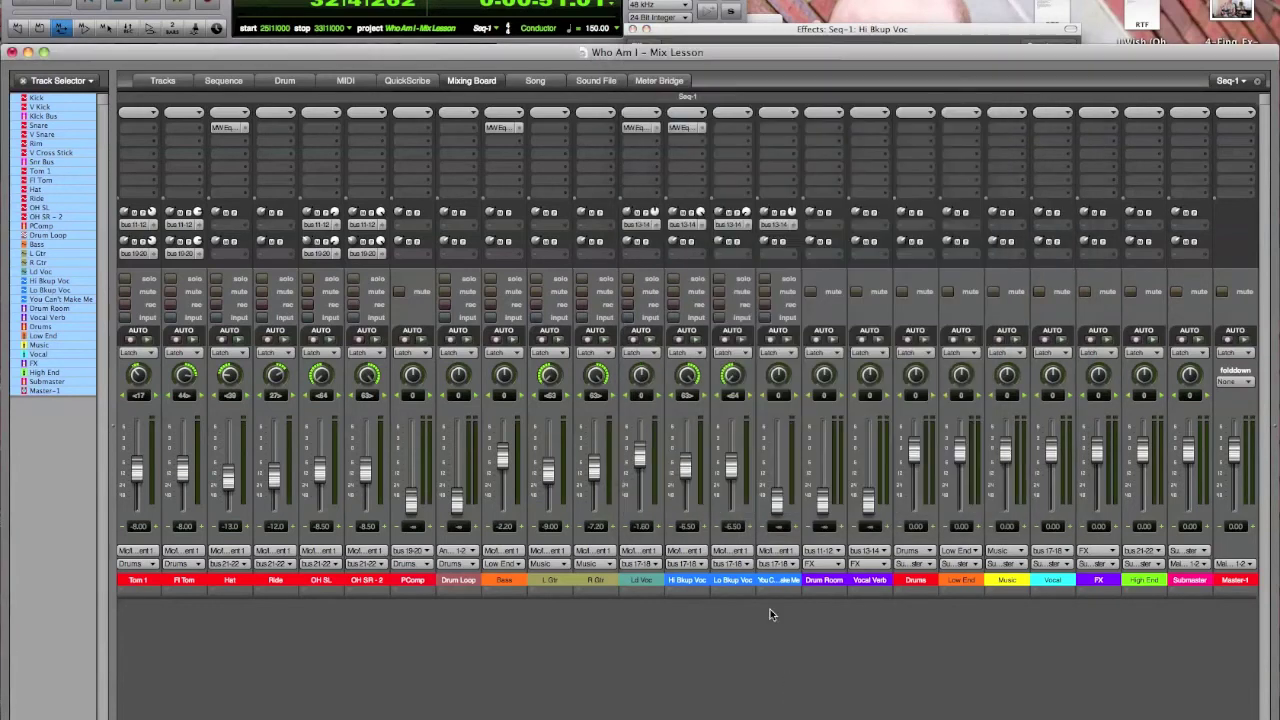
# During playback, cut Hi Bkup Voc narrowly in the low mids around 200 Hz and boost its high mids around 3 kHz.
pyautogui.press('space')
pyautogui.doubleClick(686, 128)
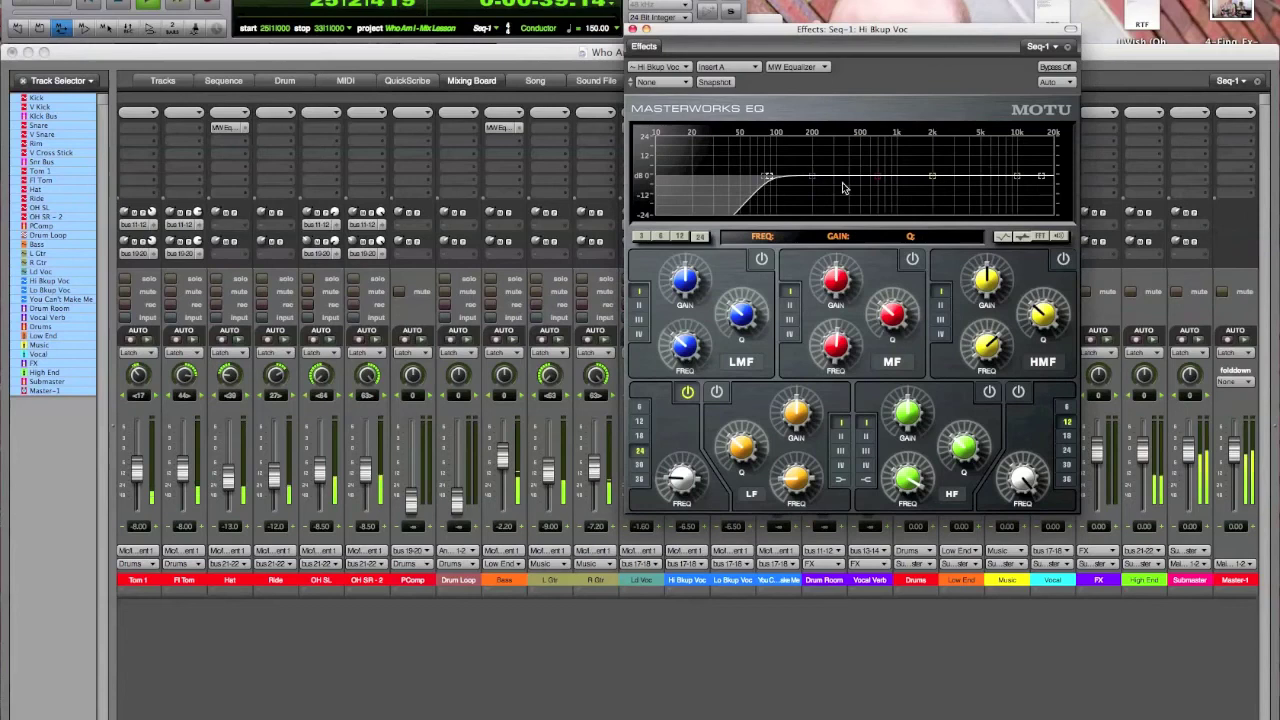
pyautogui.click(762, 259)
pyautogui.moveTo(803, 177)
pyautogui.mouseDown()
pyautogui.moveTo(806, 155)
pyautogui.moveTo(815, 193)
pyautogui.mouseUp()
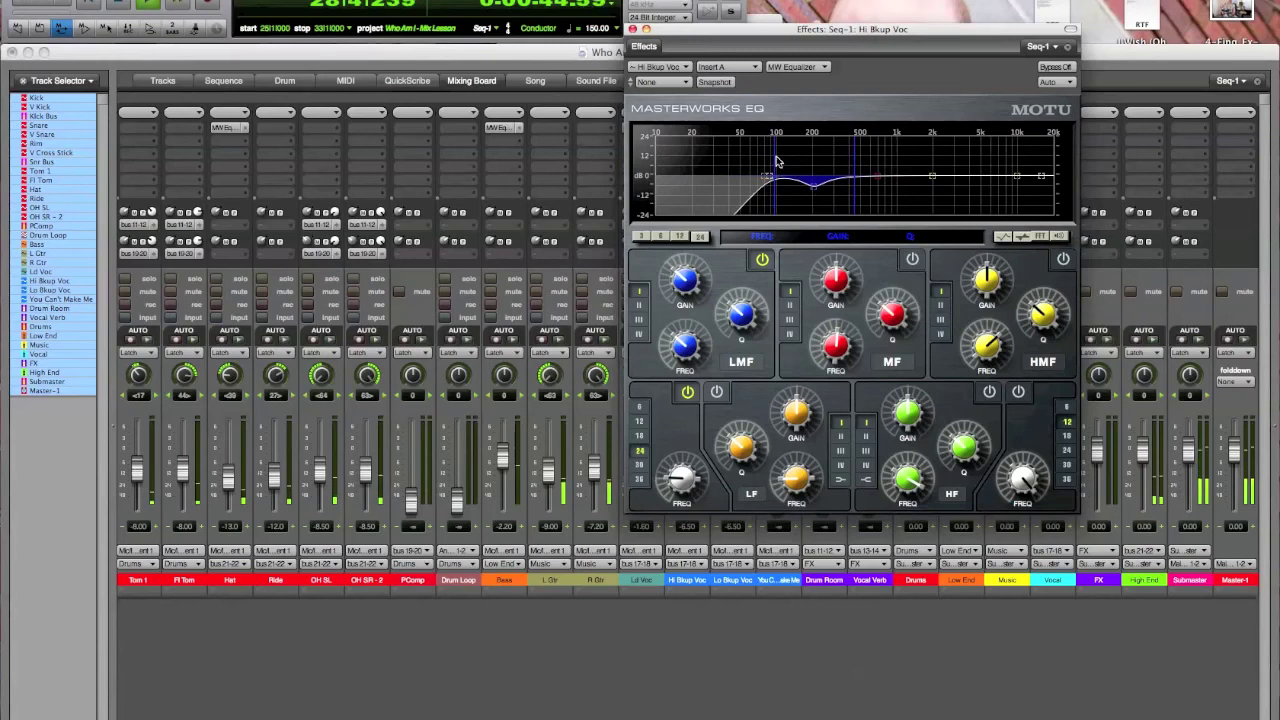
pyautogui.moveTo(776, 158); pyautogui.dragTo(793, 158)
pyautogui.click(1064, 260)
pyautogui.moveTo(932, 177)
pyautogui.mouseDown()
pyautogui.moveTo(932, 160)
pyautogui.moveTo(982, 155)
pyautogui.moveTo(950, 157)
pyautogui.moveTo(955, 172)
pyautogui.mouseUp()
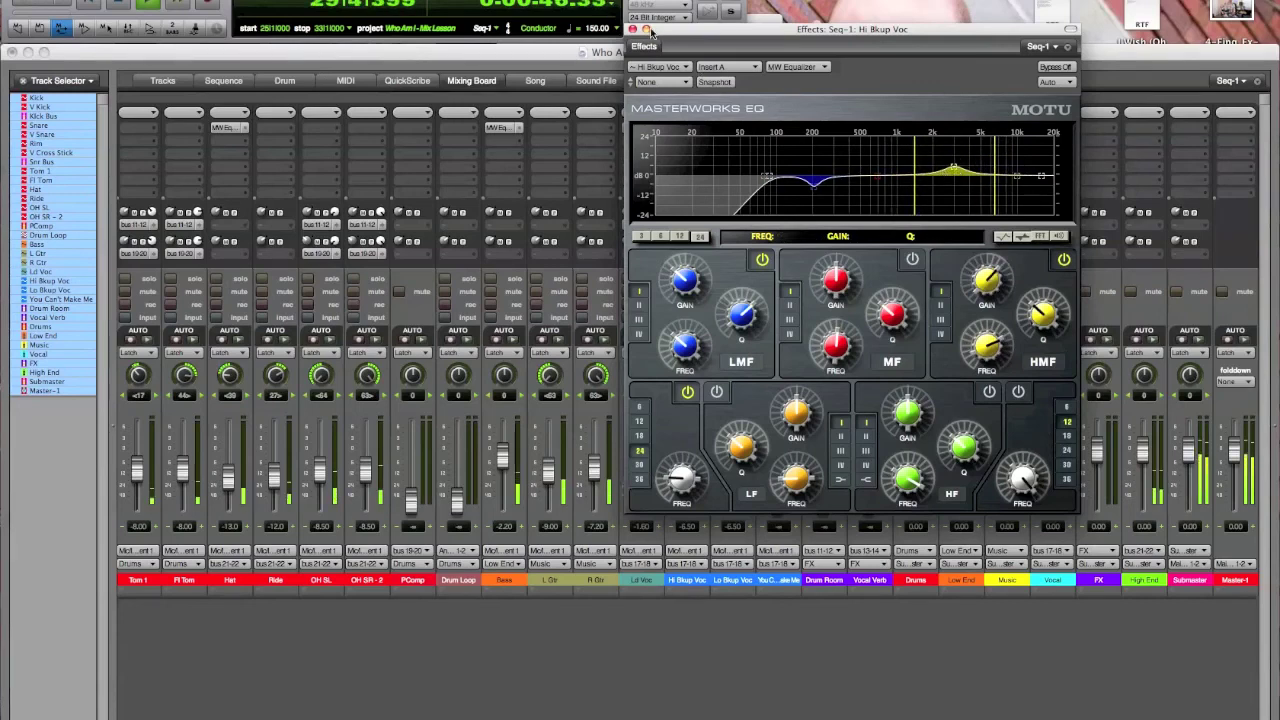
pyautogui.click(632, 29)
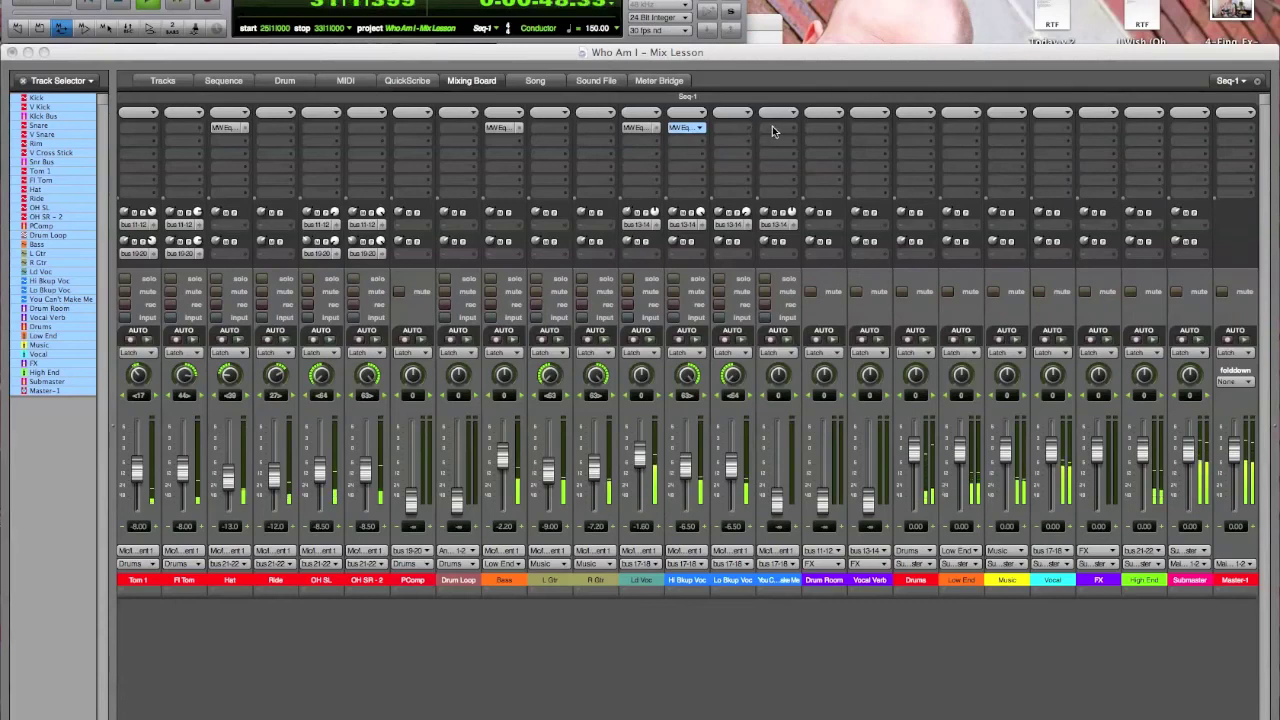
# Add the mono MW Equalizer to Lo Bkup Voc's first insert slot with a 24 dB/octave high-pass just below 100 Hz.
pyautogui.click(747, 127)
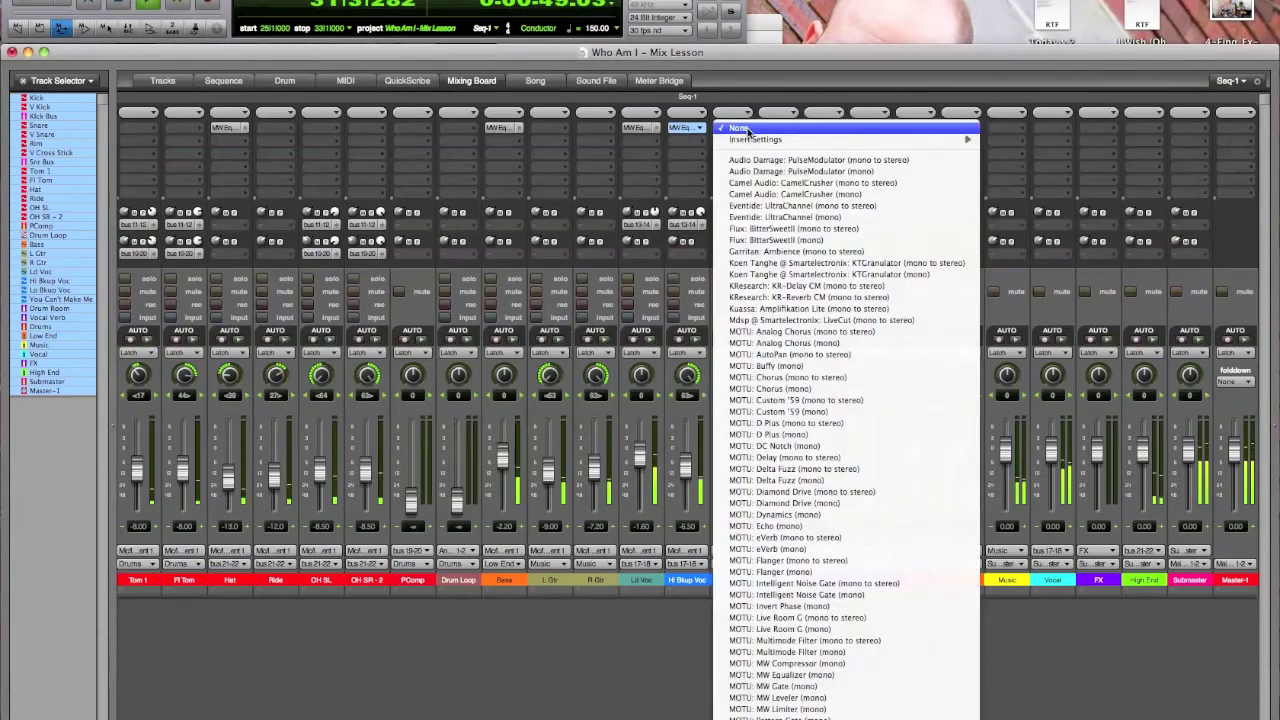
pyautogui.click(752, 674)
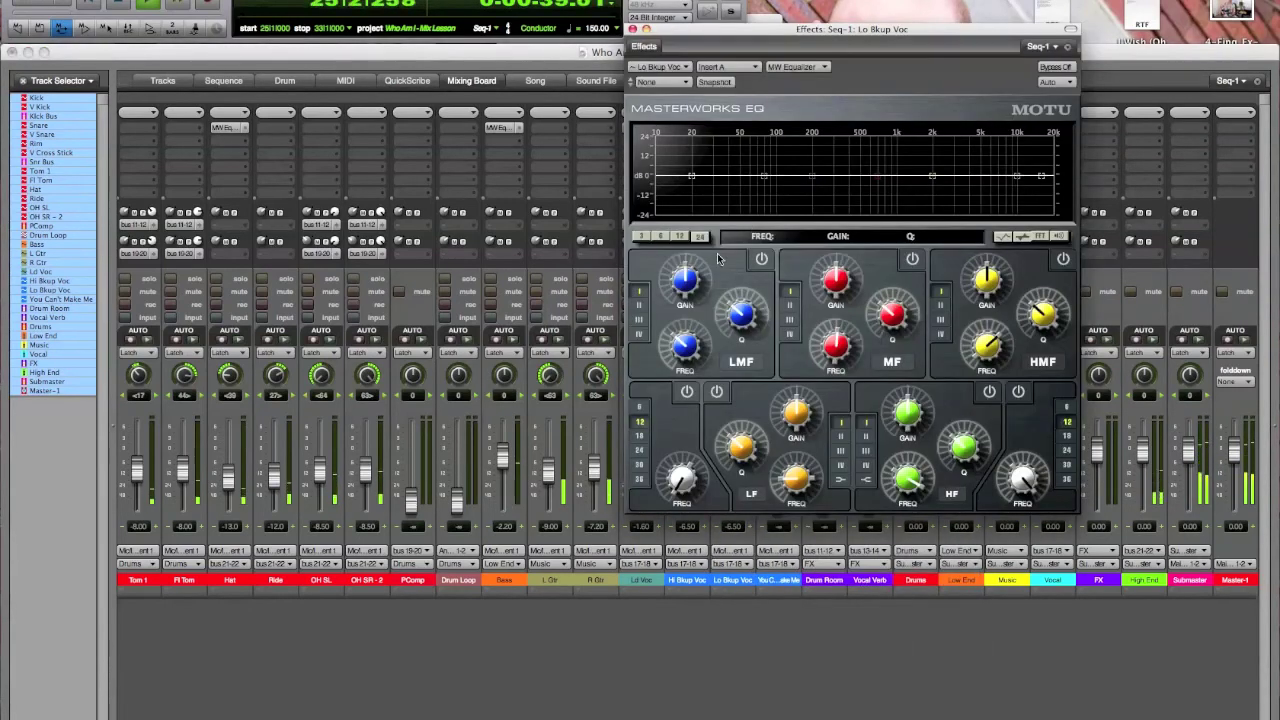
pyautogui.click(687, 391)
pyautogui.click(639, 450)
pyautogui.moveTo(688, 174); pyautogui.dragTo(793, 161)
# Cut Lo Bkup Voc narrowly around 200 Hz and boost its high mids by about 5.6 dB around 3 kHz.
pyautogui.click(761, 260)
pyautogui.click(1063, 260)
pyautogui.moveTo(932, 176)
pyautogui.mouseDown()
pyautogui.moveTo(931, 157)
pyautogui.moveTo(956, 158)
pyautogui.moveTo(956, 171)
pyautogui.mouseUp()
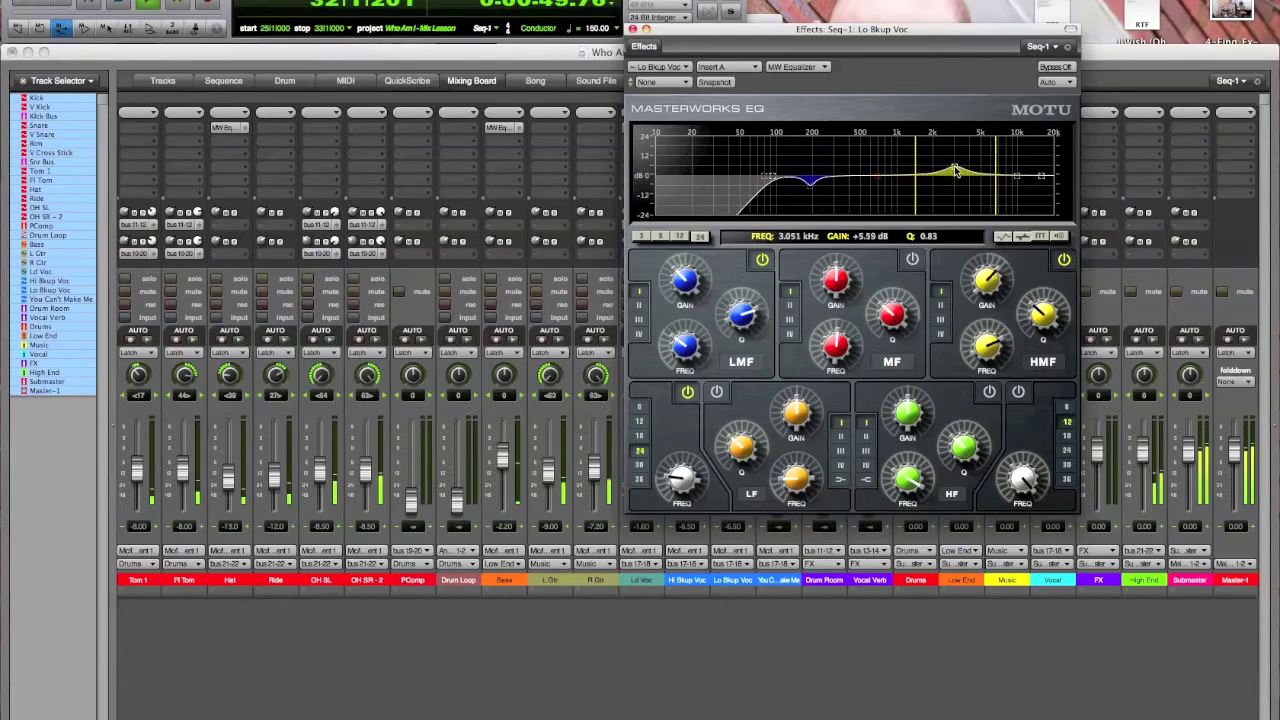
pyautogui.click(632, 28)
# Lower Hi Bkup Voc and Lo Bkup Voc together to about -7.00 dB.
pyautogui.moveTo(690, 475); pyautogui.dragTo(738, 480)
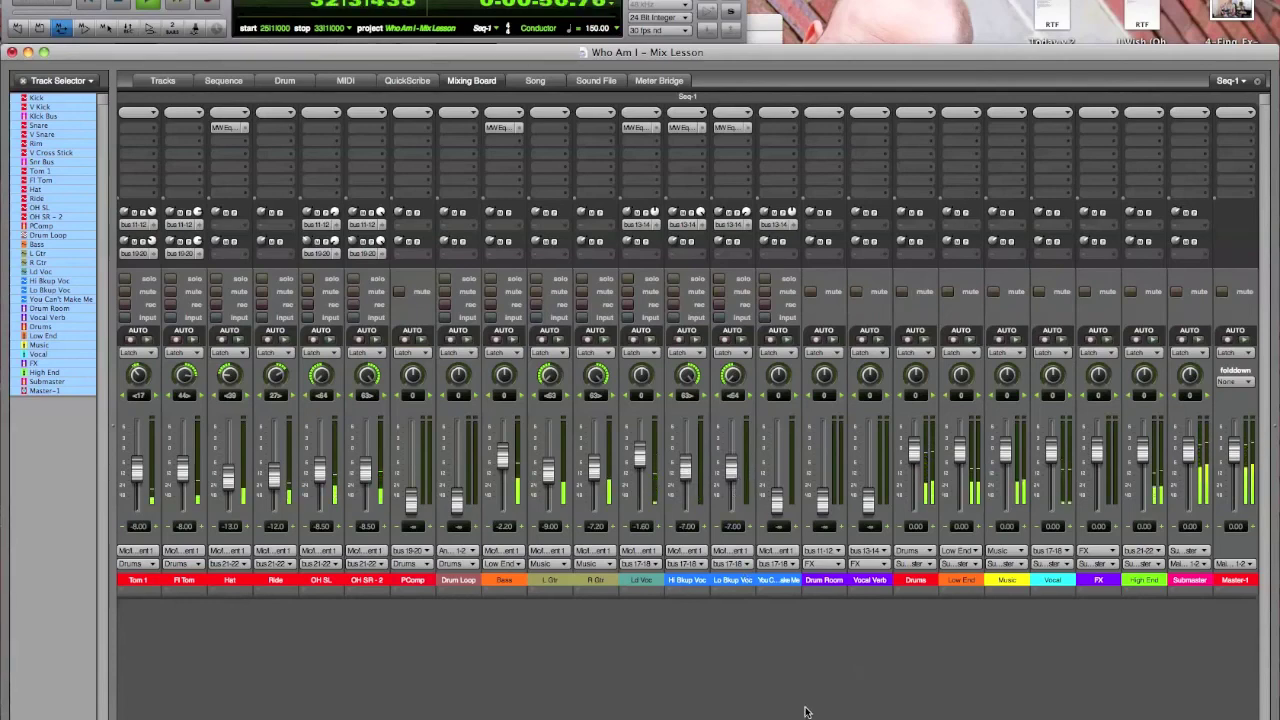